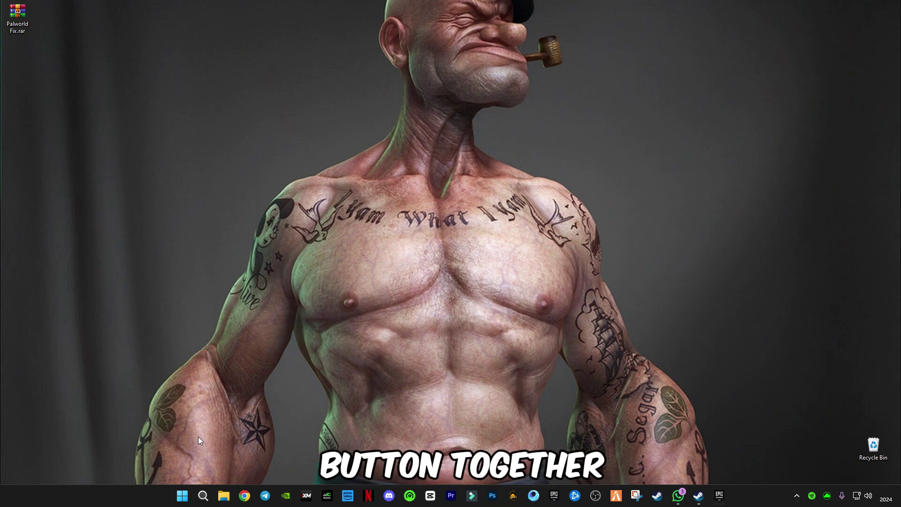
# Launch the Run app from Windows search and enter 'temp' as the location to open.
pyautogui.rightClick(184, 494)
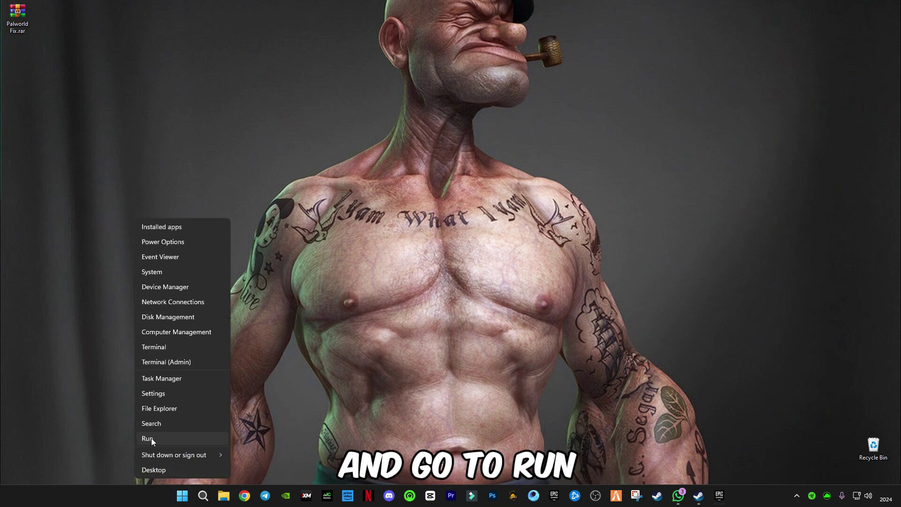
pyautogui.click(205, 497)
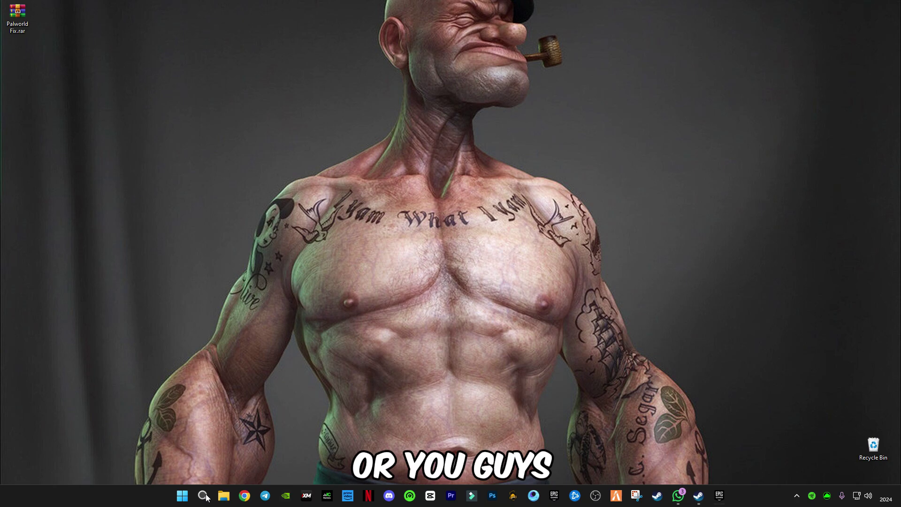
pyautogui.click(206, 497)
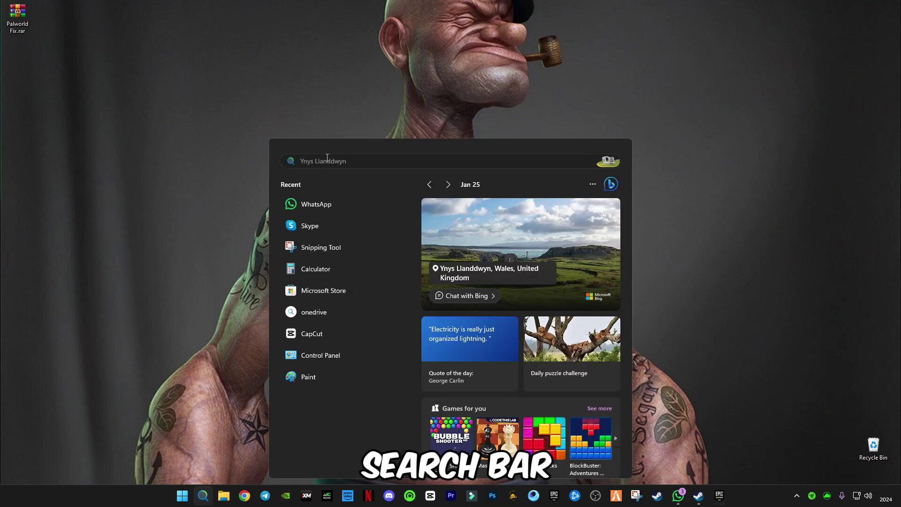
pyautogui.write('run')
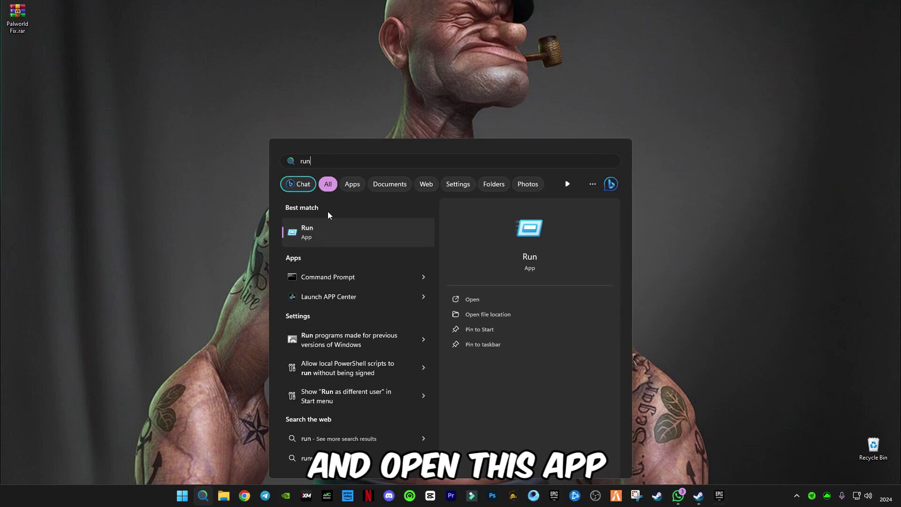
pyautogui.click(323, 228)
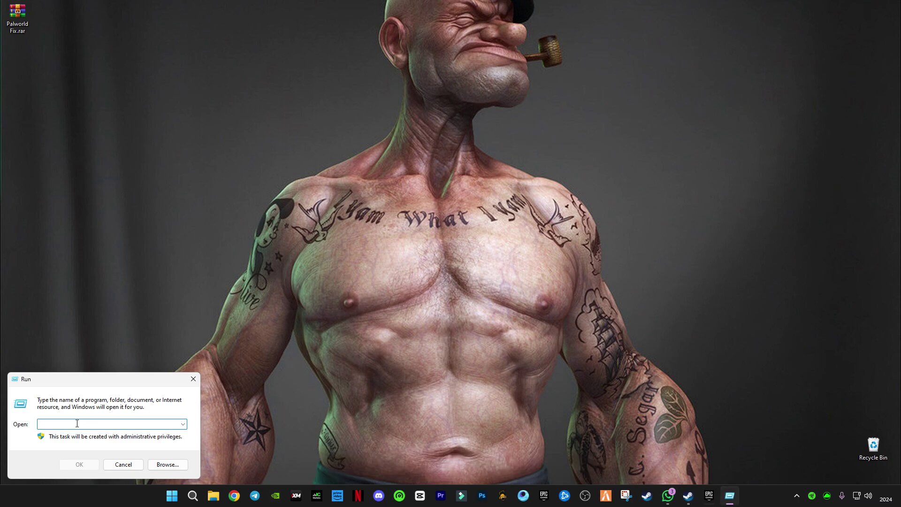
pyautogui.write('temp')
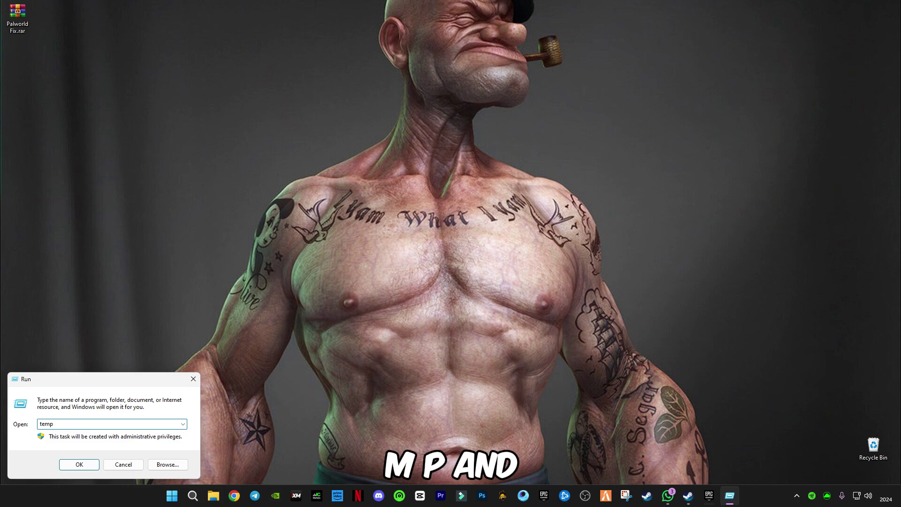
# Delete everything in C:\Windows\Temp, skipping the in-use folder and files for all items.
pyautogui.click(79, 465)
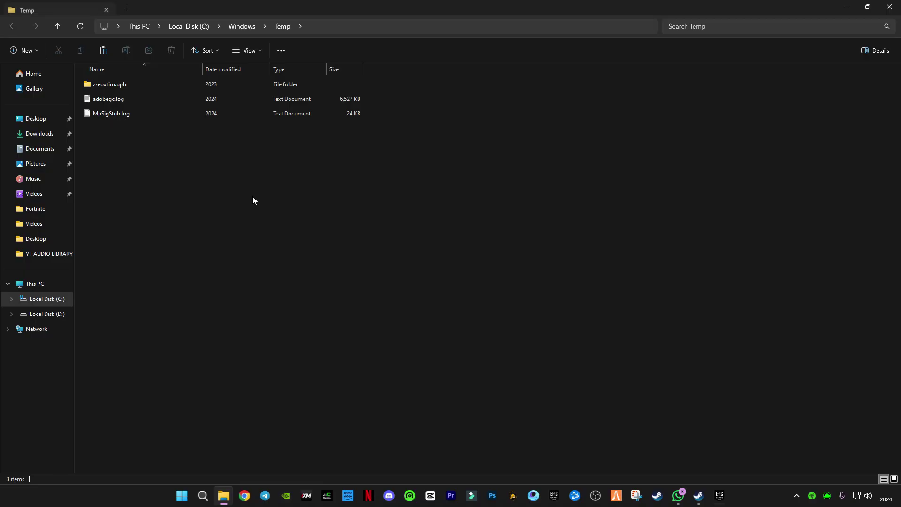
pyautogui.hotkey('ctrl', 'a')
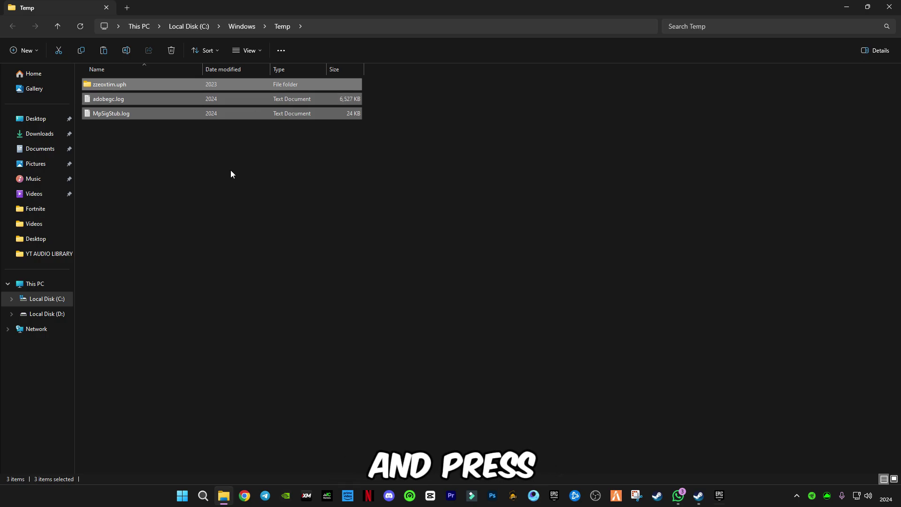
pyautogui.press('Delete')
pyautogui.press('Return')
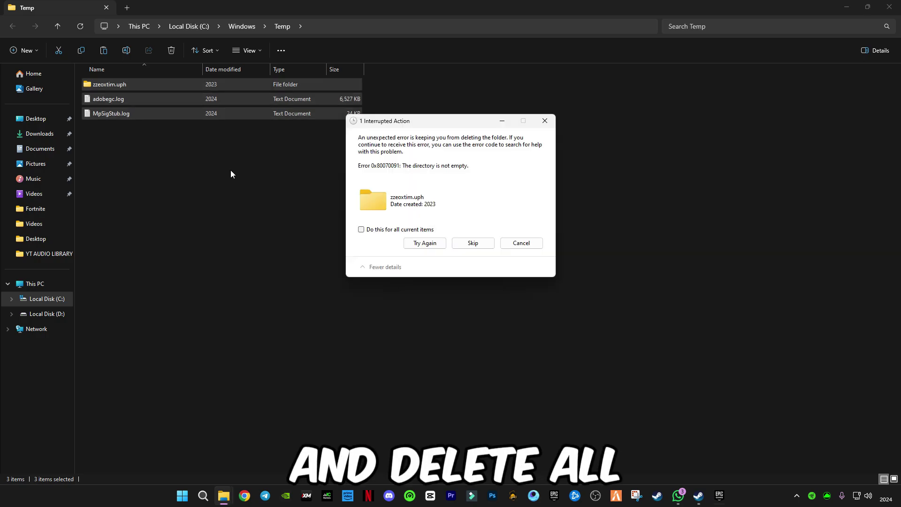
pyautogui.click(394, 229)
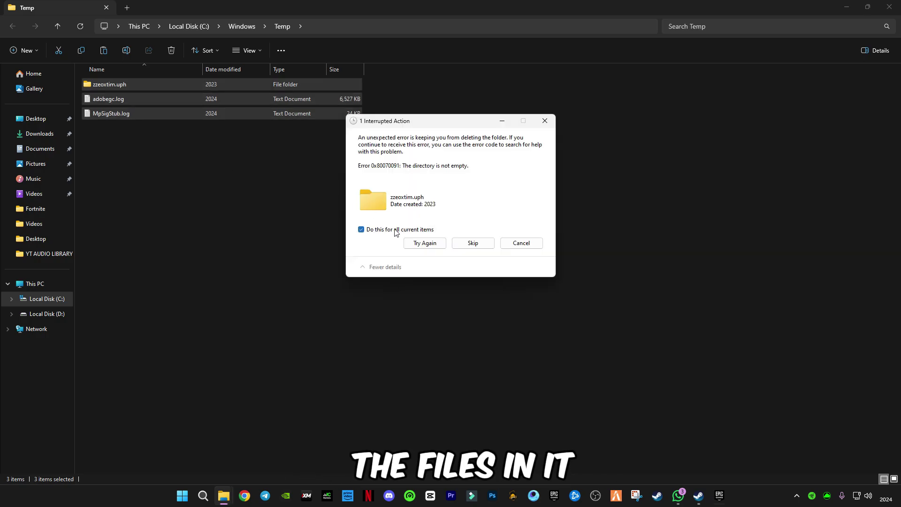
pyautogui.click(465, 246)
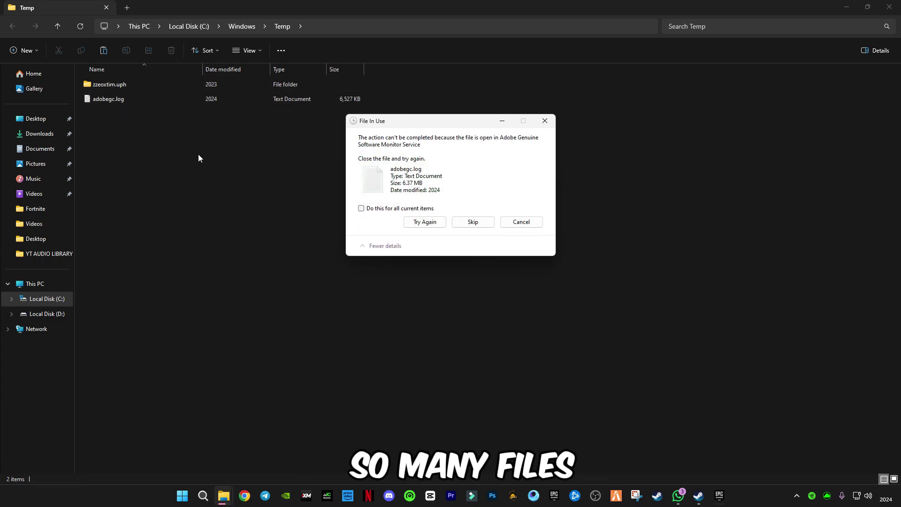
pyautogui.click(361, 208)
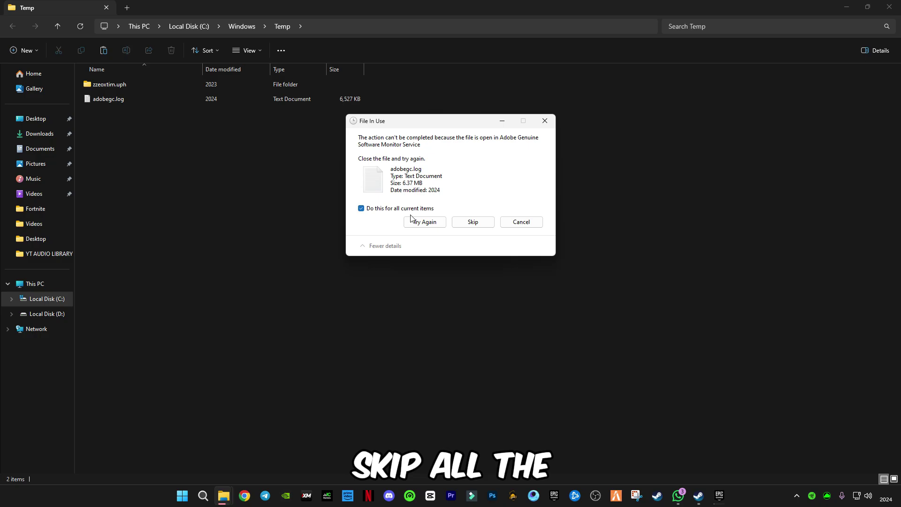
pyautogui.click(474, 223)
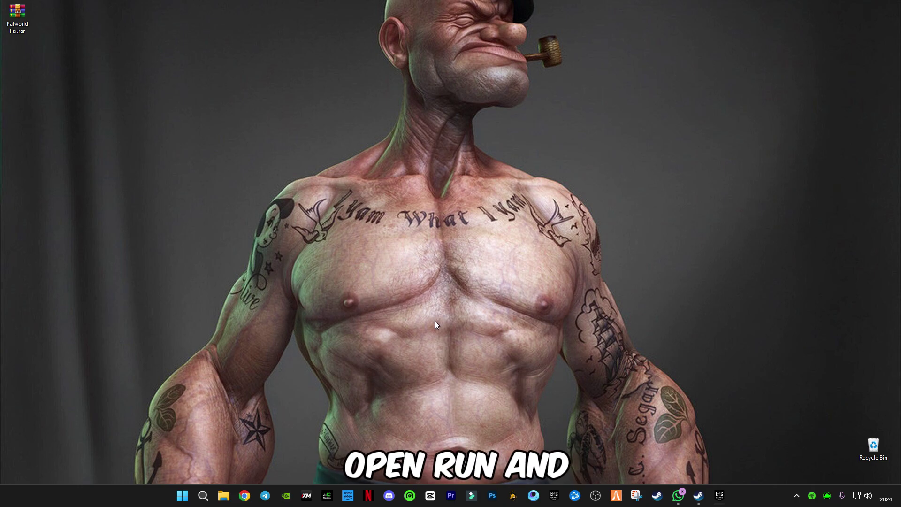
# Open %temp% via Run, delete all its items except in-use files and folders, and close Explorer.
pyautogui.press('super+r')
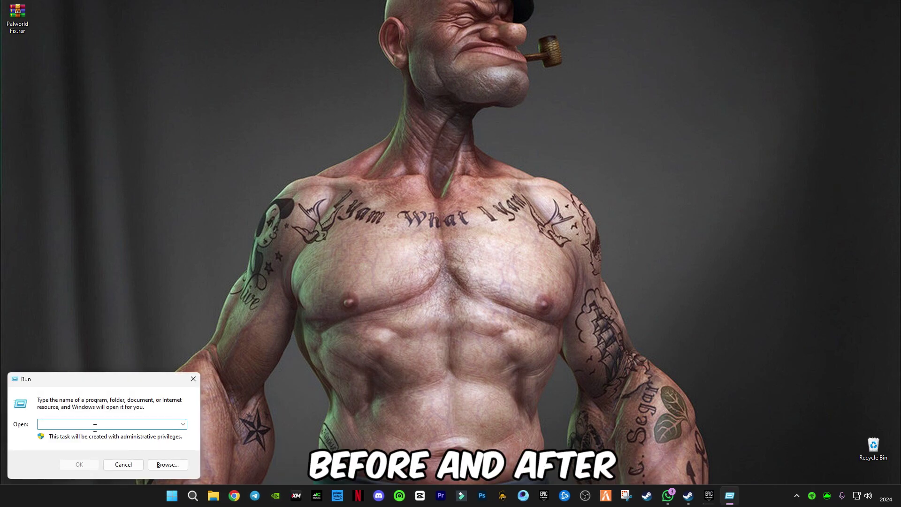
pyautogui.write('%tem')
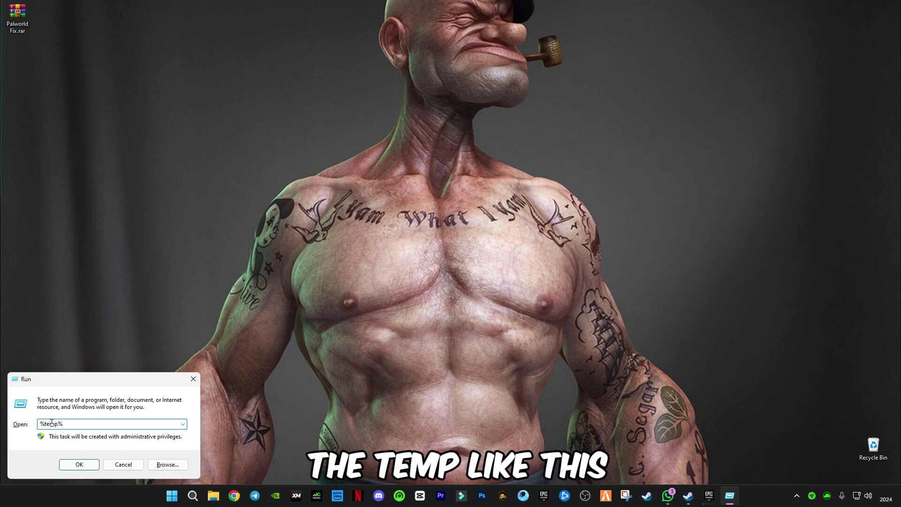
pyautogui.write('p%')
pyautogui.click(71, 462)
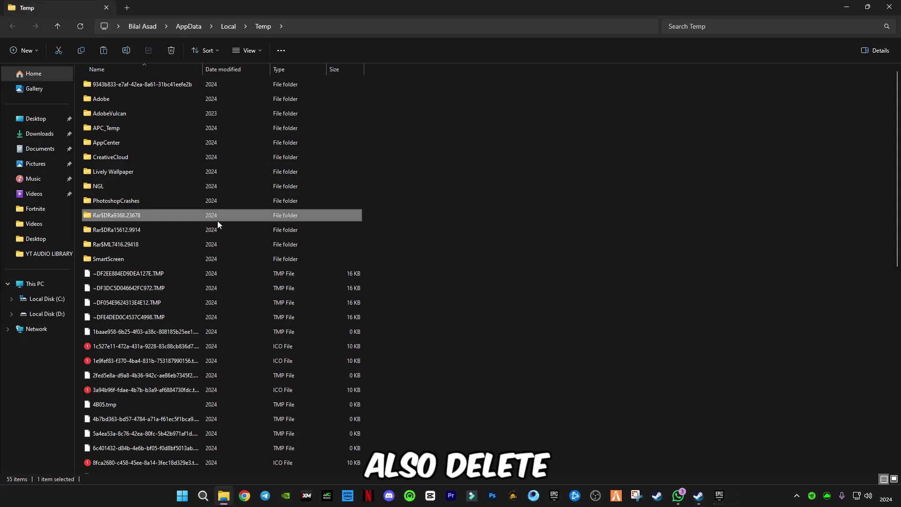
pyautogui.hotkey('ctrl', 'a')
pyautogui.press('Delete')
pyautogui.press('Return')
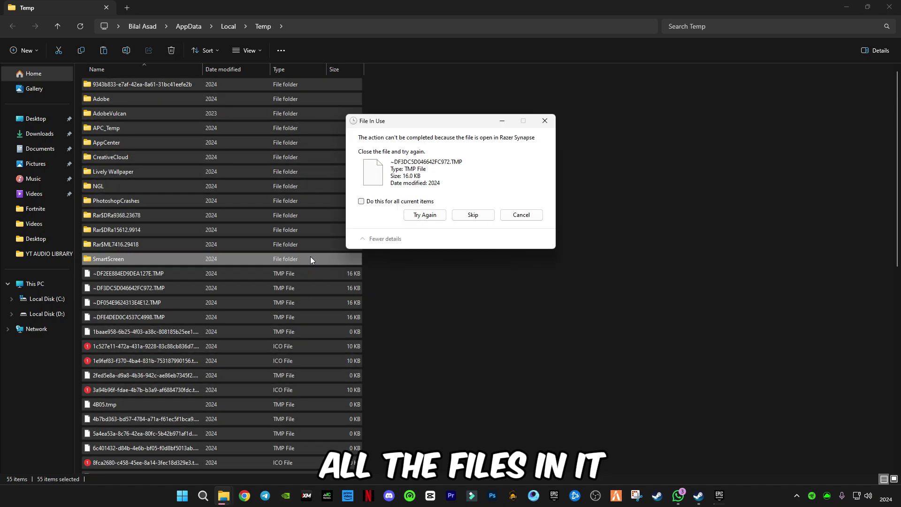
pyautogui.click(389, 203)
pyautogui.click(466, 217)
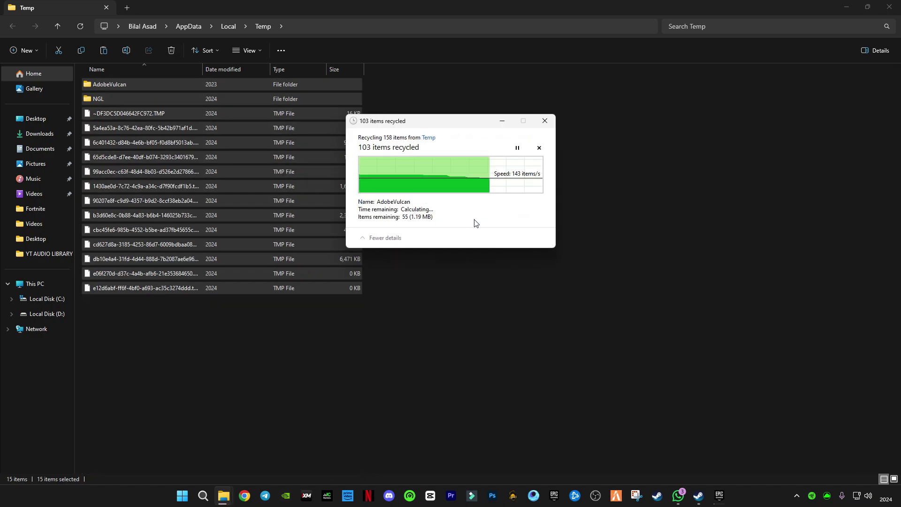
pyautogui.click(361, 208)
pyautogui.click(473, 222)
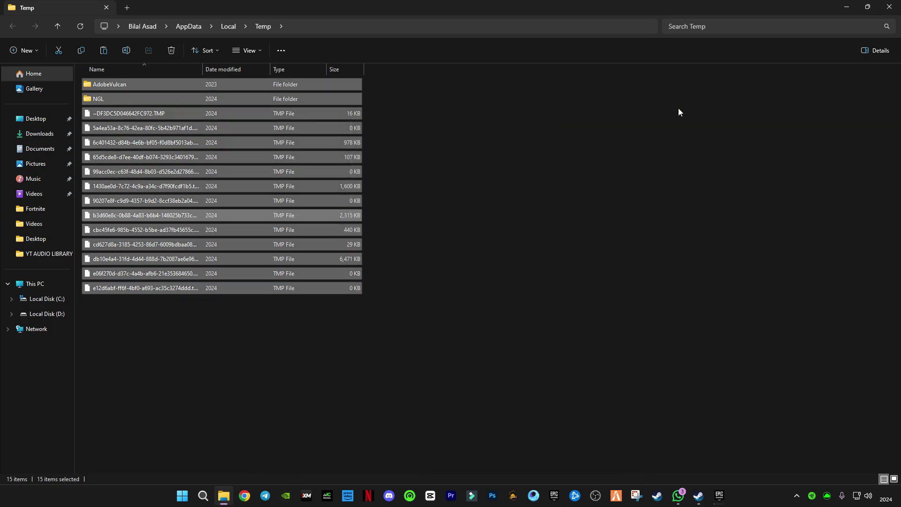
pyautogui.click(890, 6)
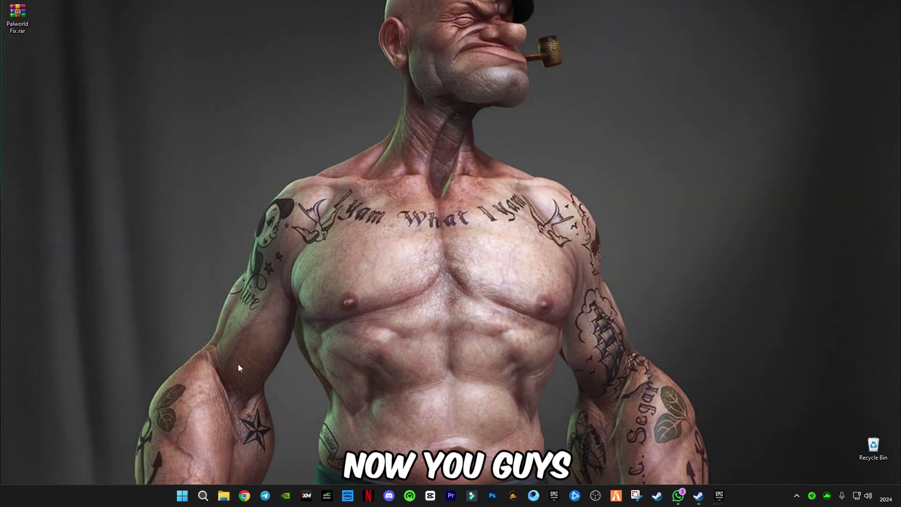
# Open Prefetch via Run, delete all 499 files except the in-use PfPre_0301a1d9.mkd, and close Explorer.
pyautogui.press('super+r')
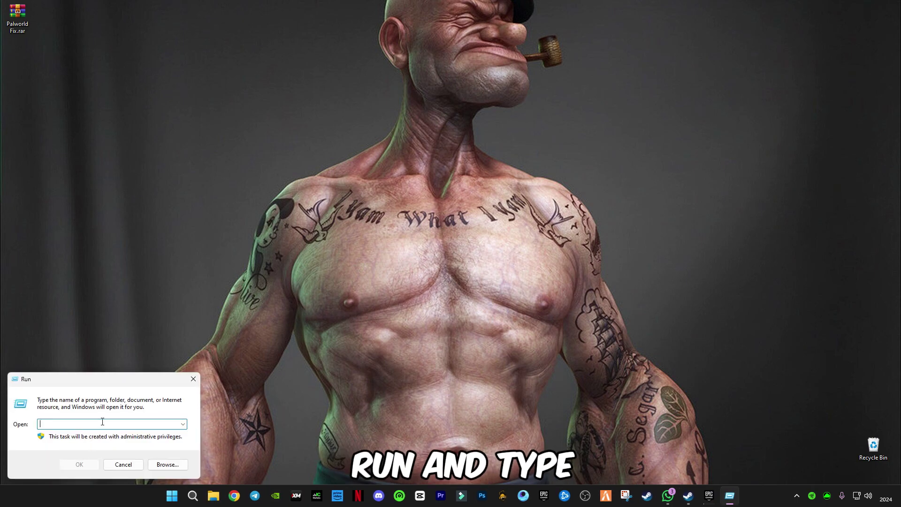
pyautogui.write('prefetch')
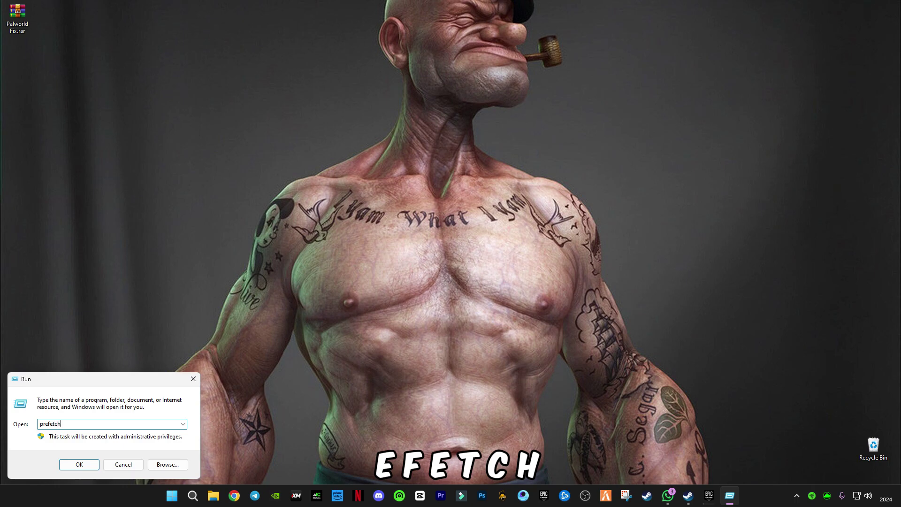
pyautogui.press('Return')
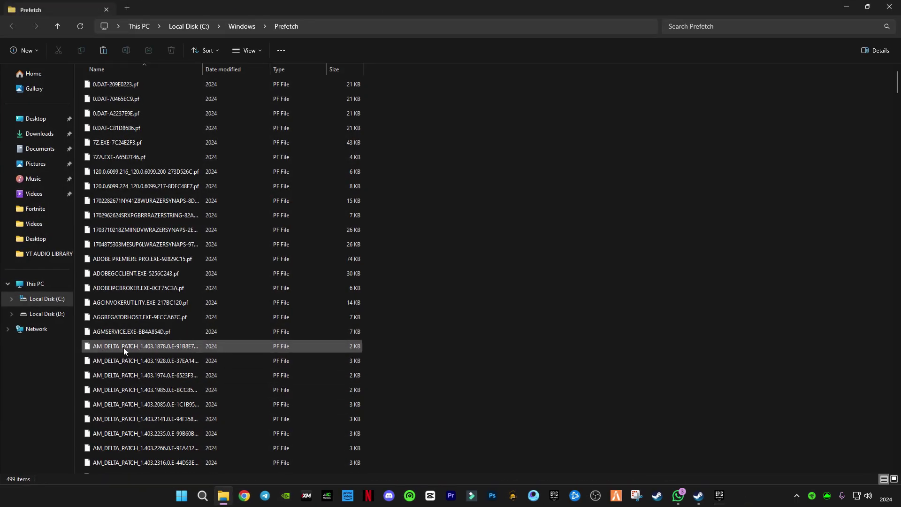
pyautogui.click(125, 345)
pyautogui.hotkey('ctrl', 'a')
pyautogui.press('Delete')
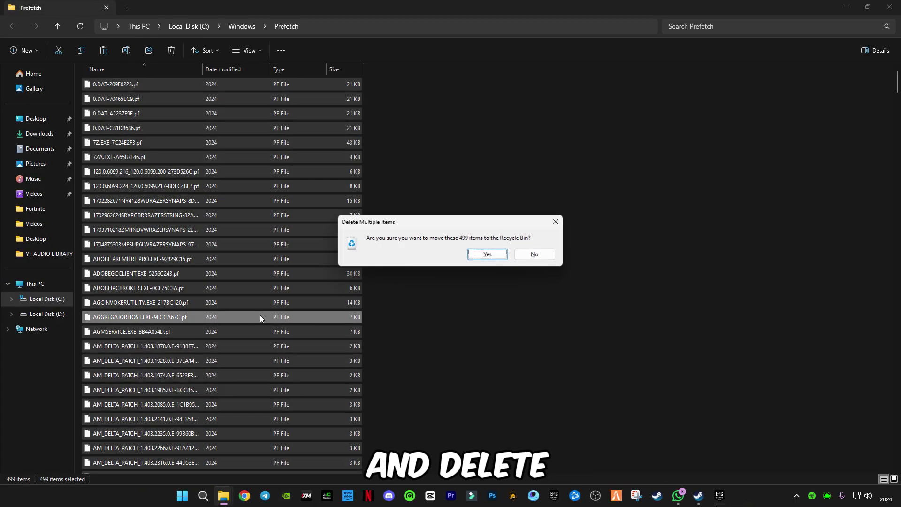
pyautogui.press('Return')
pyautogui.click(425, 201)
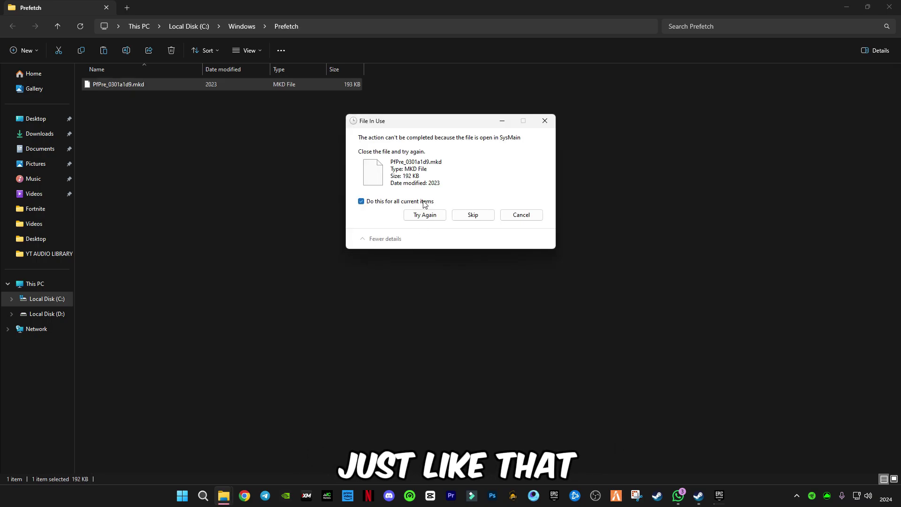
pyautogui.click(473, 215)
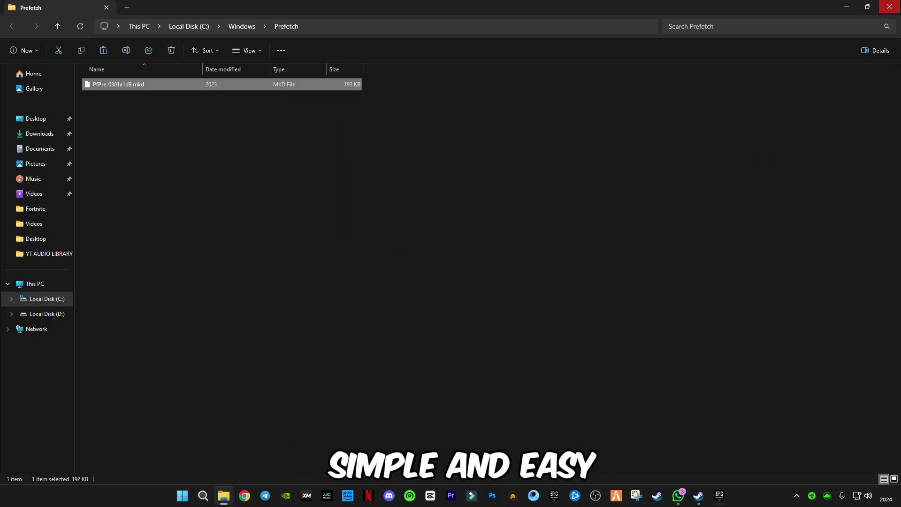
pyautogui.click(890, 7)
# Empty the Recycle Bin from its desktop menu, confirming permanent deletion of the binned items.
pyautogui.rightClick(866, 441)
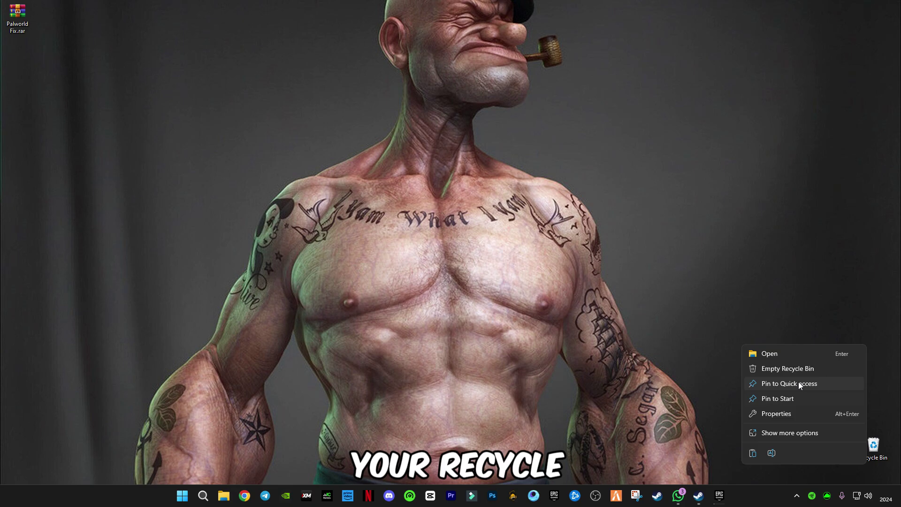
pyautogui.click(784, 369)
pyautogui.click(502, 257)
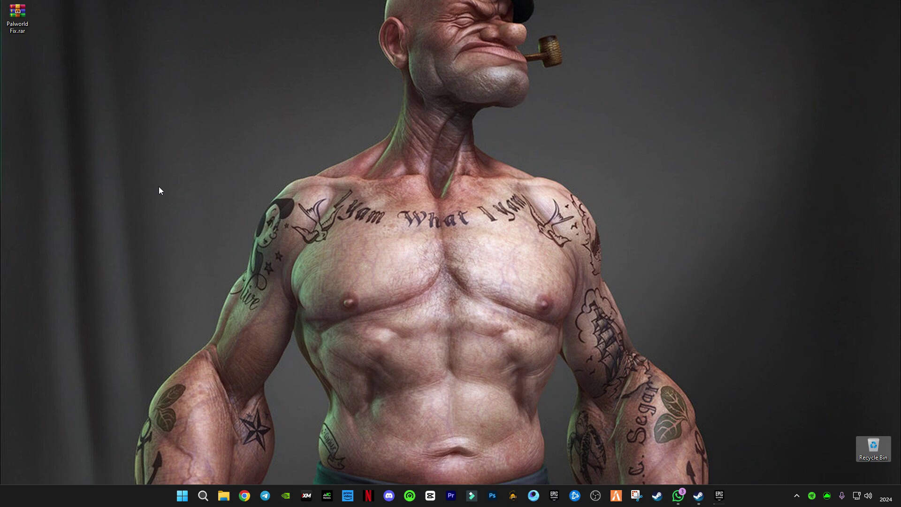
pyautogui.click(308, 234)
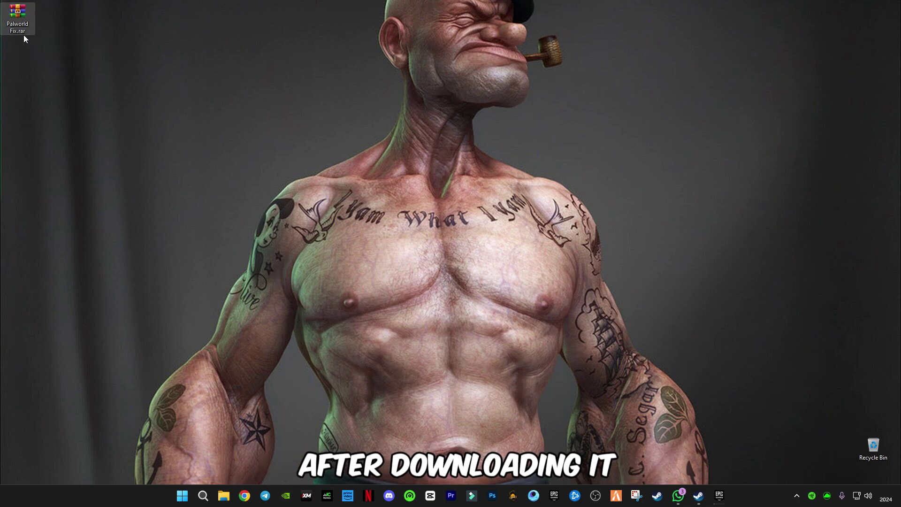
# Extract Palworld Fix.rar onto the desktop with Extract Here.
pyautogui.rightClick(15, 25)
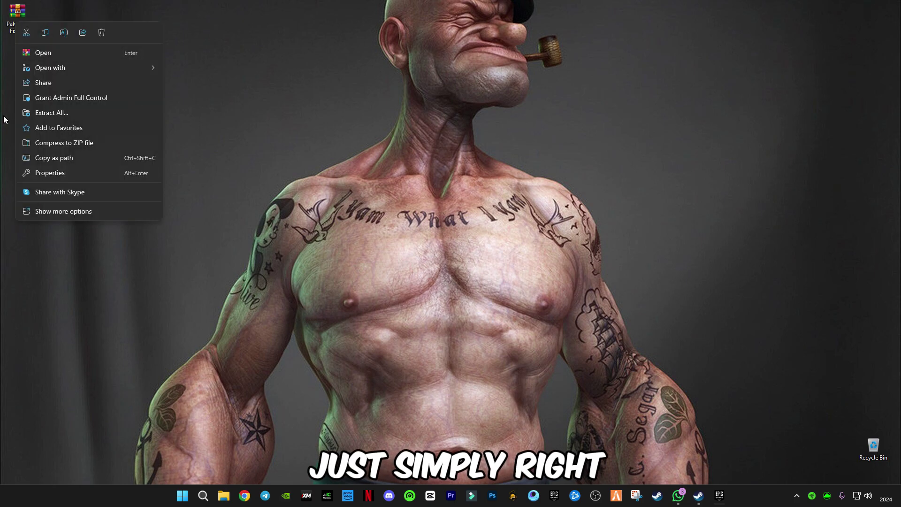
pyautogui.click(50, 211)
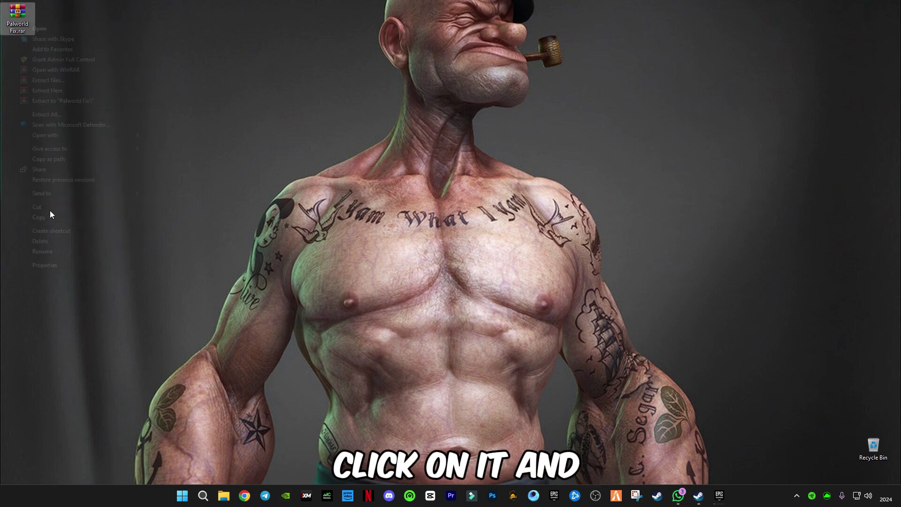
pyautogui.click(49, 90)
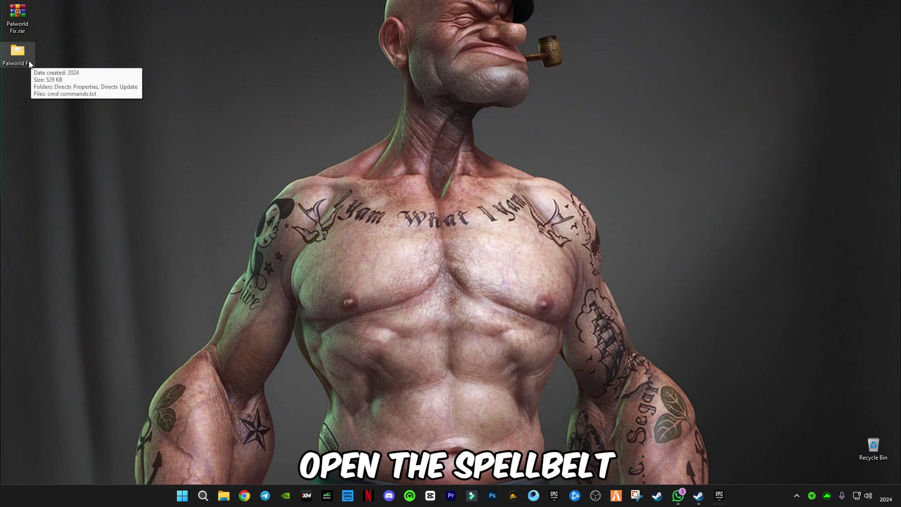
# Open the extracted Palworld Fix folder and then its Directx Properties subfolder.
pyautogui.doubleClick(17, 52)
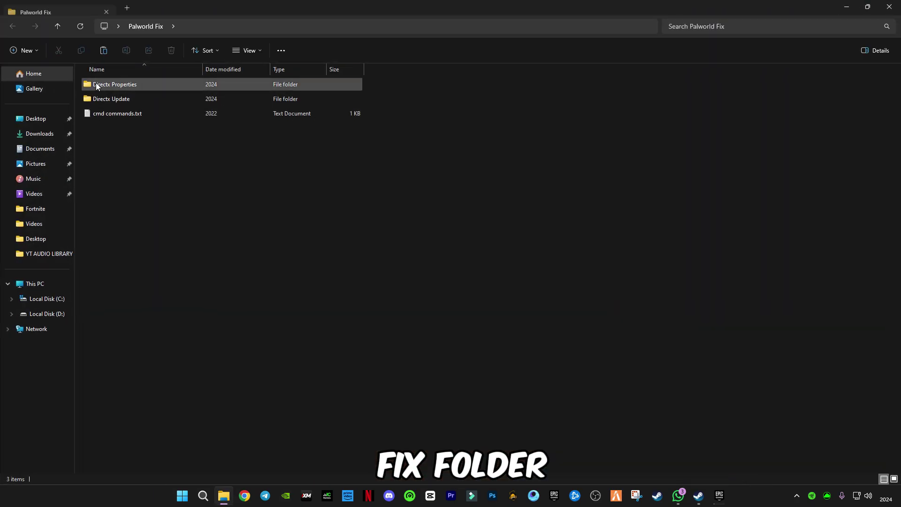
pyautogui.moveTo(139, 157); pyautogui.dragTo(114, 133)
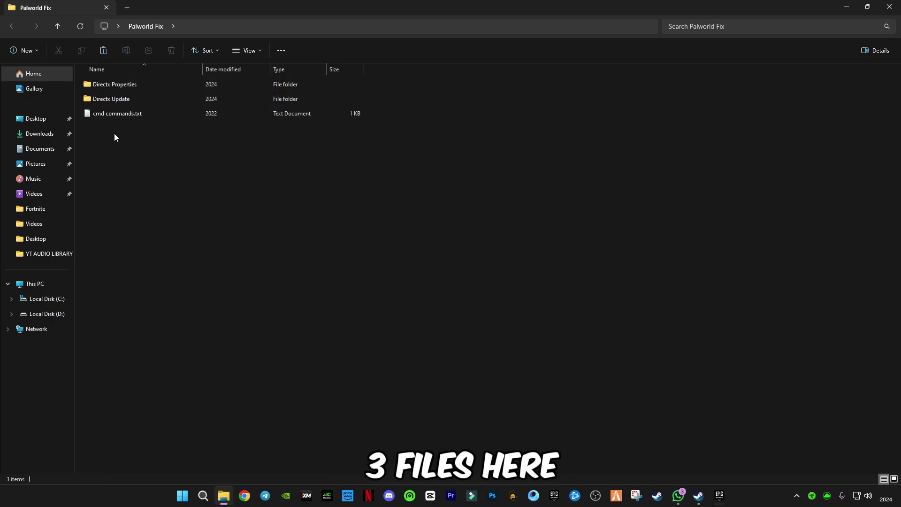
pyautogui.doubleClick(117, 88)
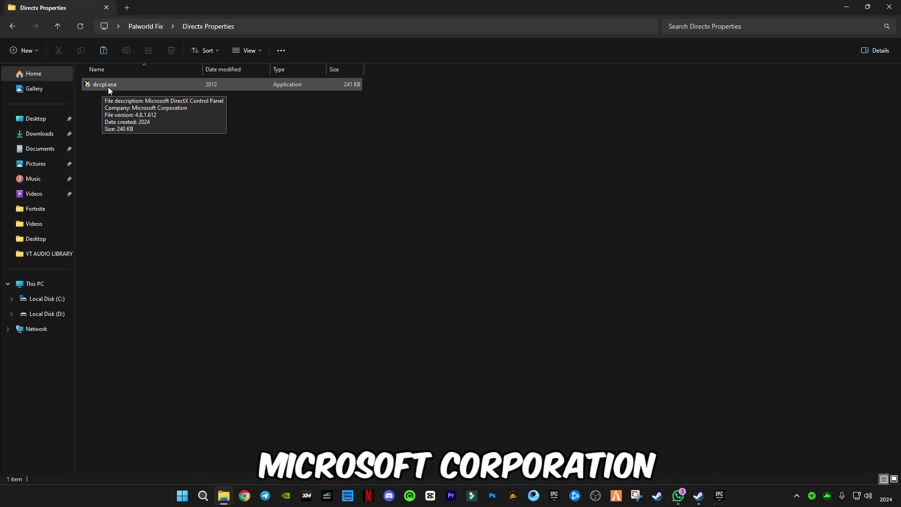
# Launch dxcpl.exe, centre its window, and clear the Direct3D executable list.
pyautogui.doubleClick(109, 89)
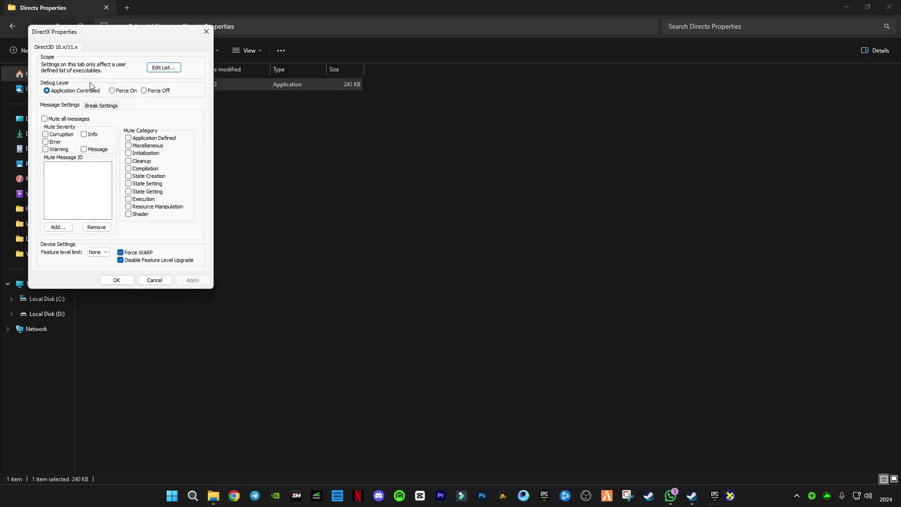
pyautogui.moveTo(104, 34); pyautogui.dragTo(385, 122)
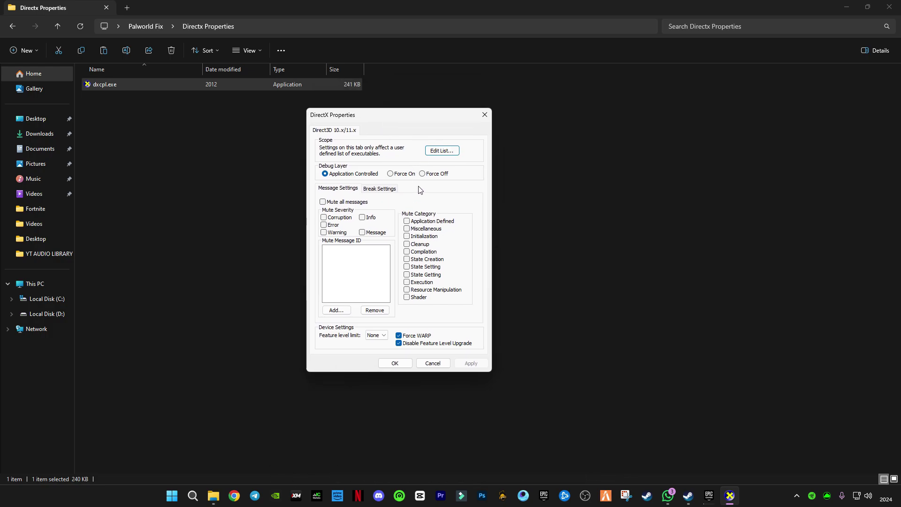
pyautogui.click(441, 151)
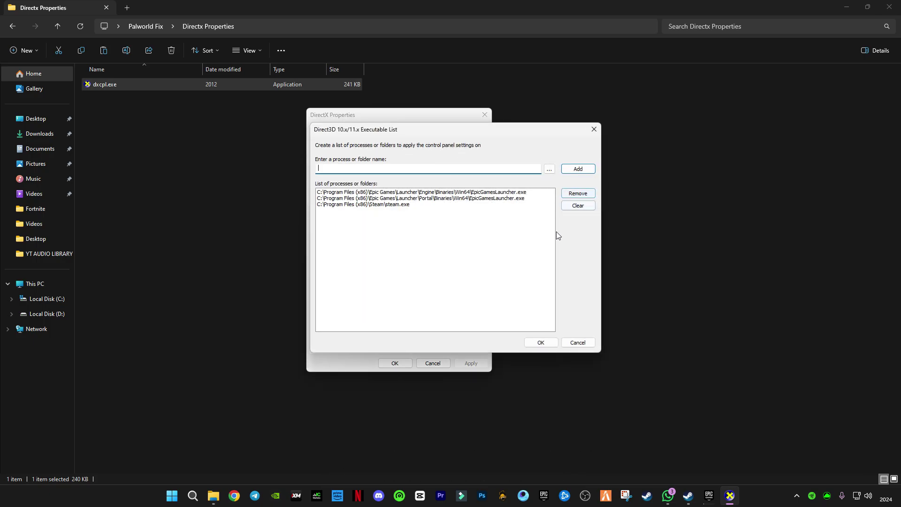
pyautogui.click(574, 194)
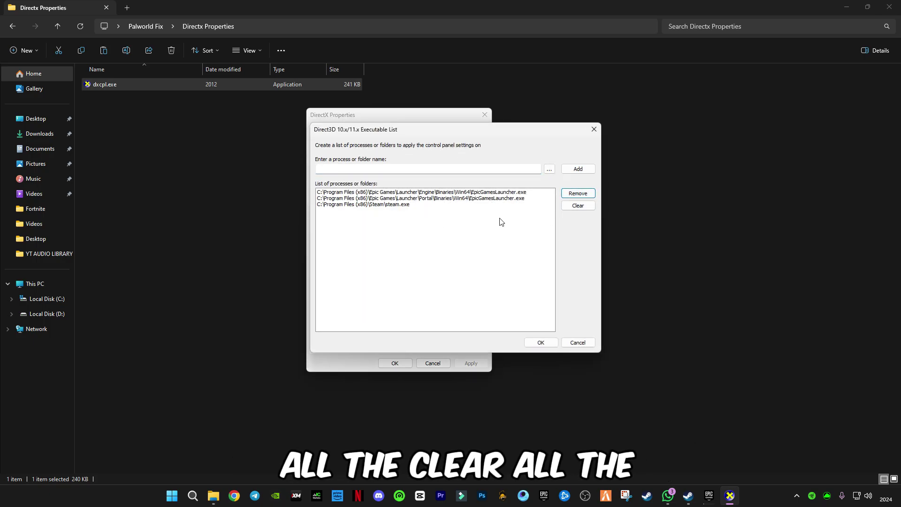
pyautogui.click(578, 205)
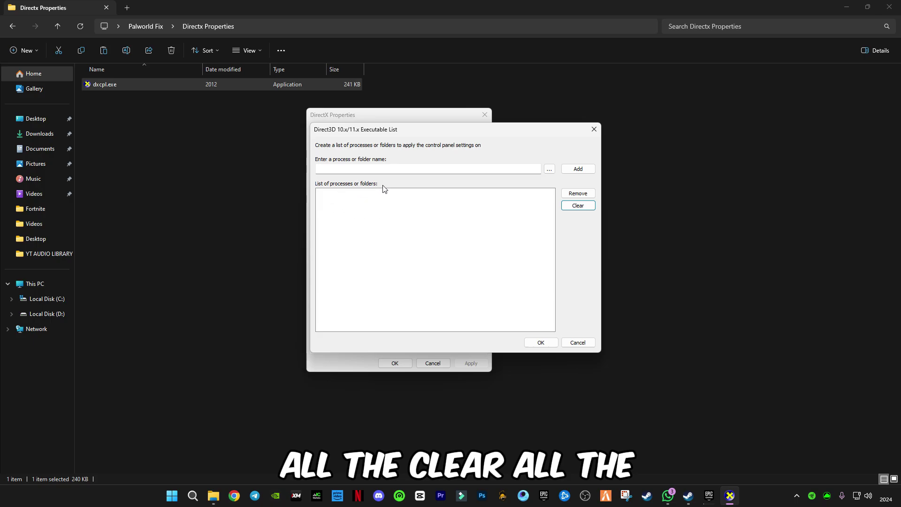
# Browse to C:\Program Files (x86)\Steam and choose steam.exe as the executable.
pyautogui.click(551, 170)
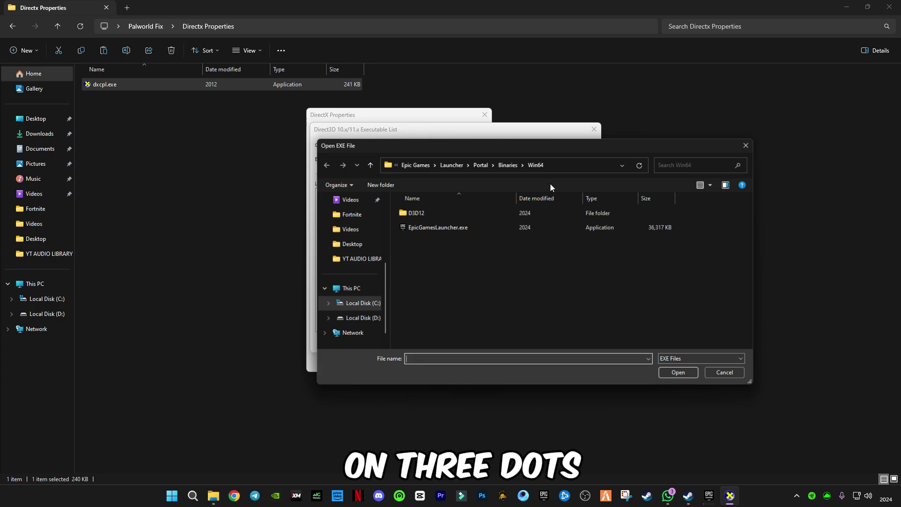
pyautogui.click(361, 320)
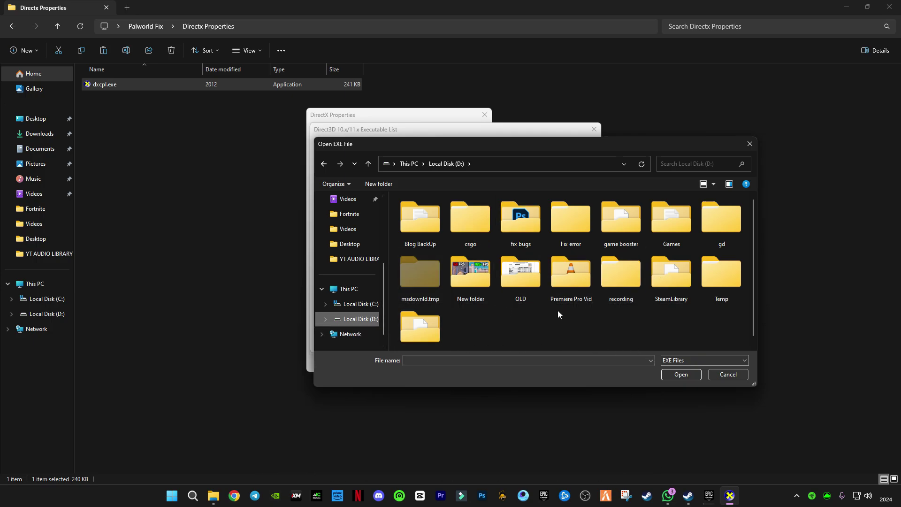
pyautogui.click(361, 305)
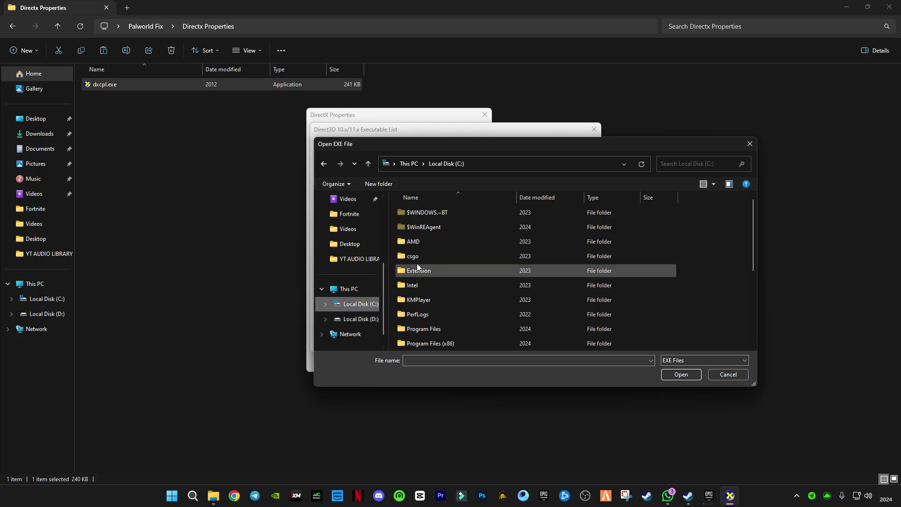
pyautogui.doubleClick(442, 334)
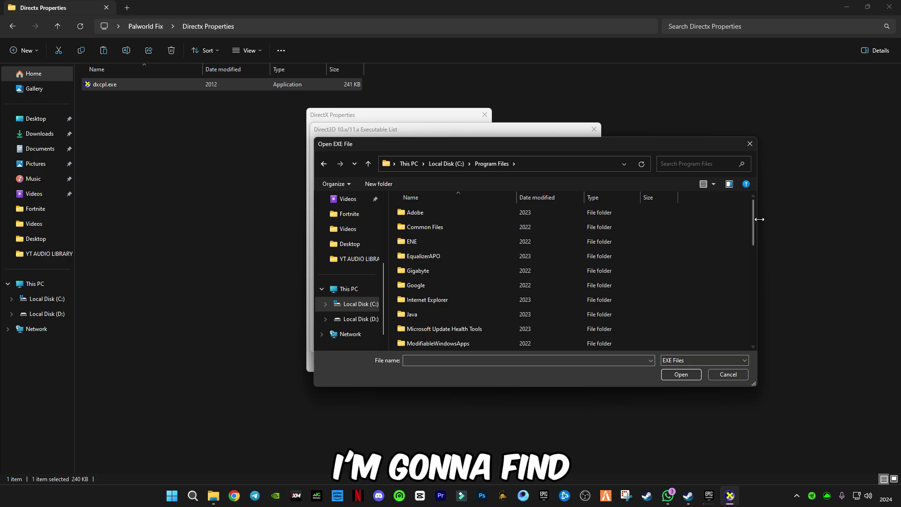
pyautogui.scroll(-2, 515, 275)
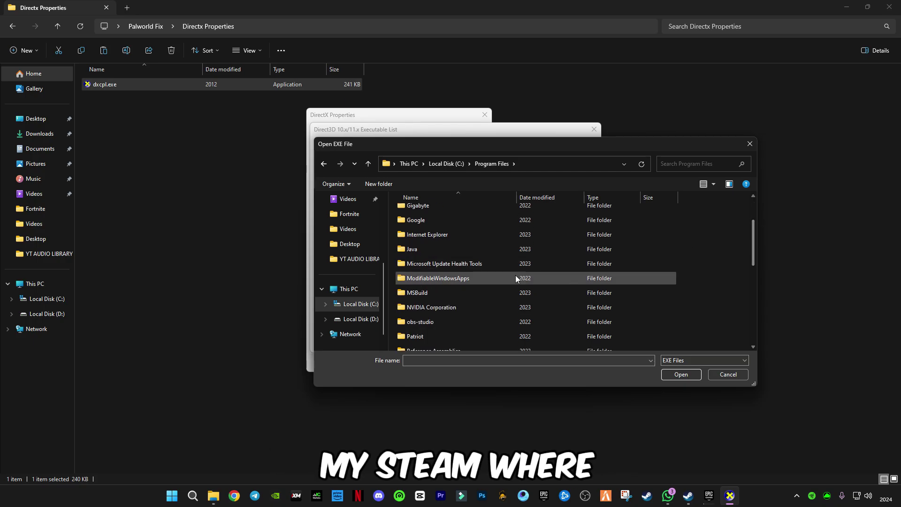
pyautogui.click(362, 304)
pyautogui.doubleClick(424, 343)
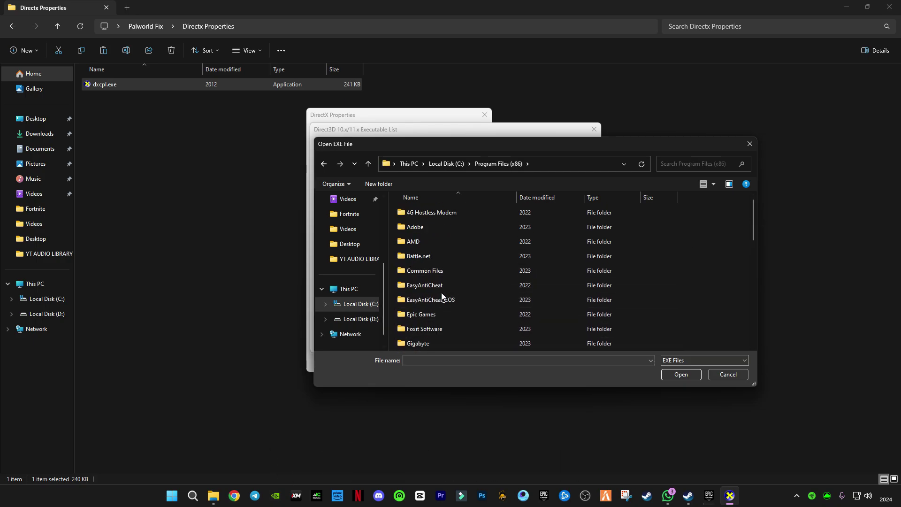
pyautogui.scroll(-5, 442, 292)
pyautogui.doubleClick(410, 230)
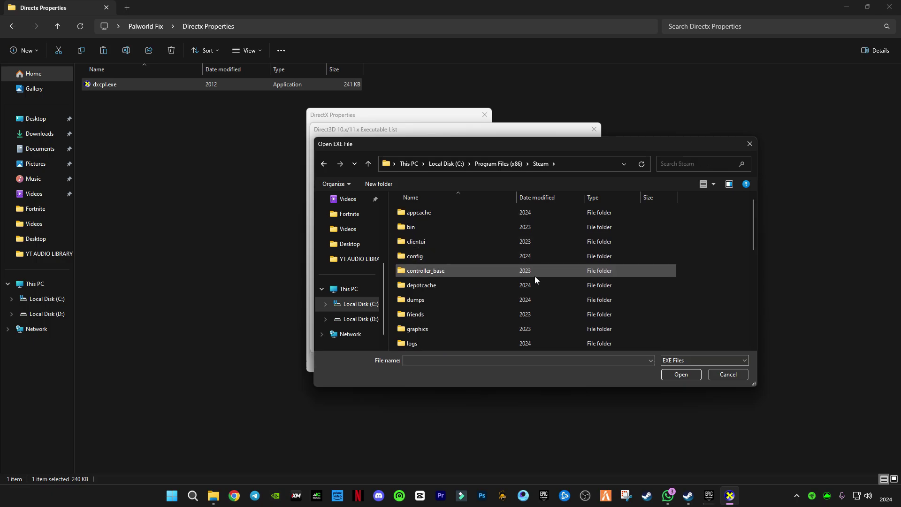
pyautogui.moveTo(753, 208); pyautogui.dragTo(743, 309)
pyautogui.click(432, 271)
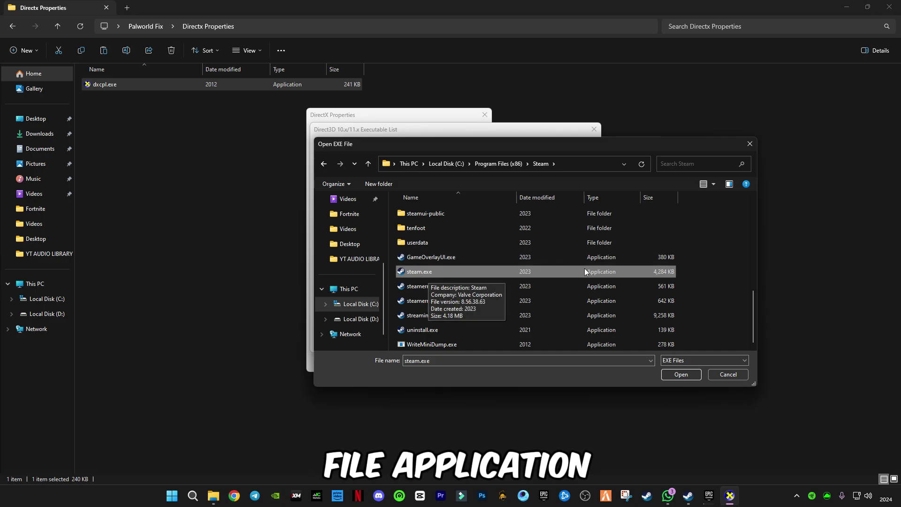
pyautogui.click(681, 375)
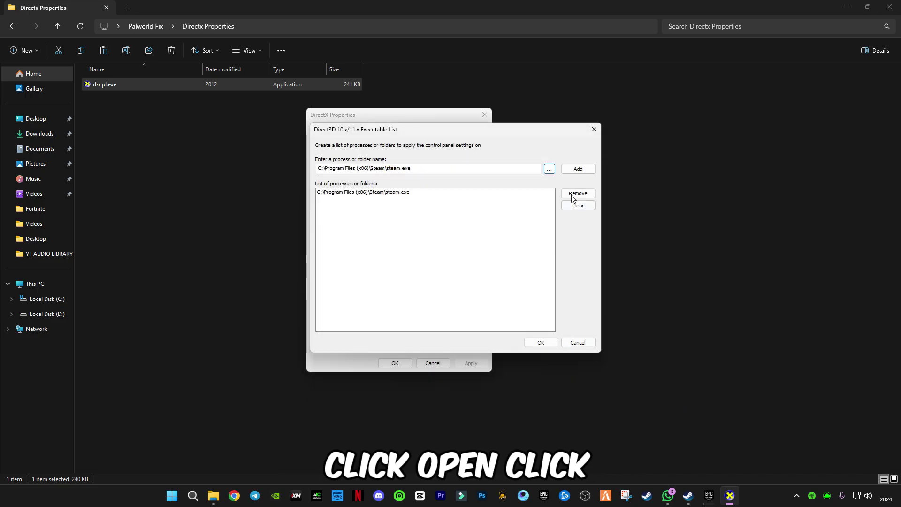
# Add steam.exe to the list, then apply Force WARP and Disable Feature Level Upgrade and close.
pyautogui.click(578, 168)
pyautogui.click(541, 343)
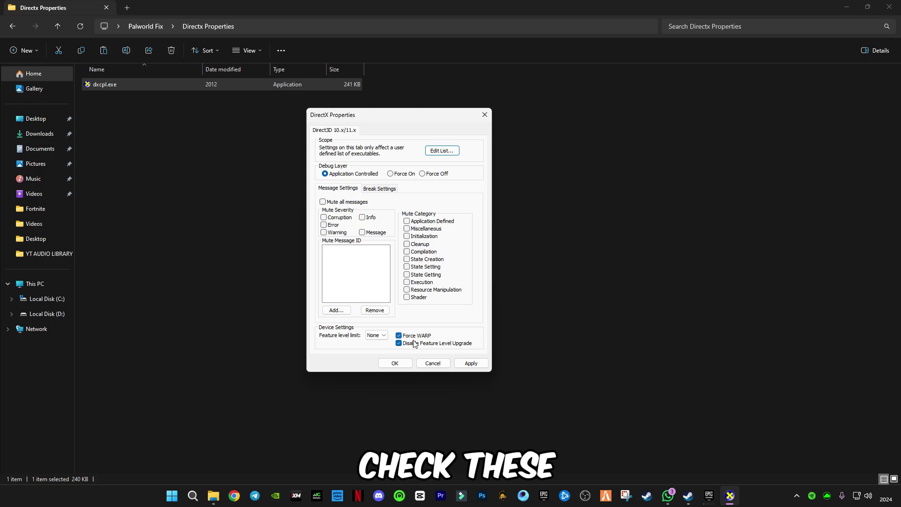
pyautogui.click(470, 363)
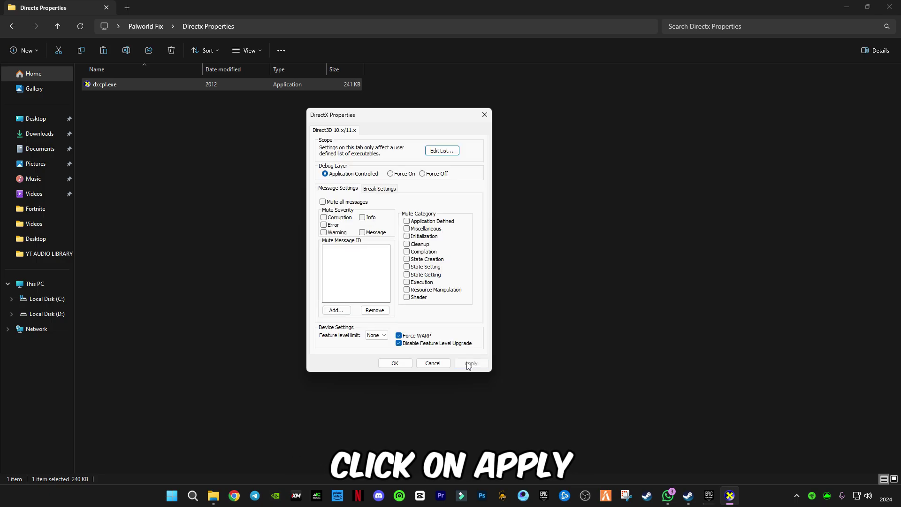
pyautogui.click(395, 363)
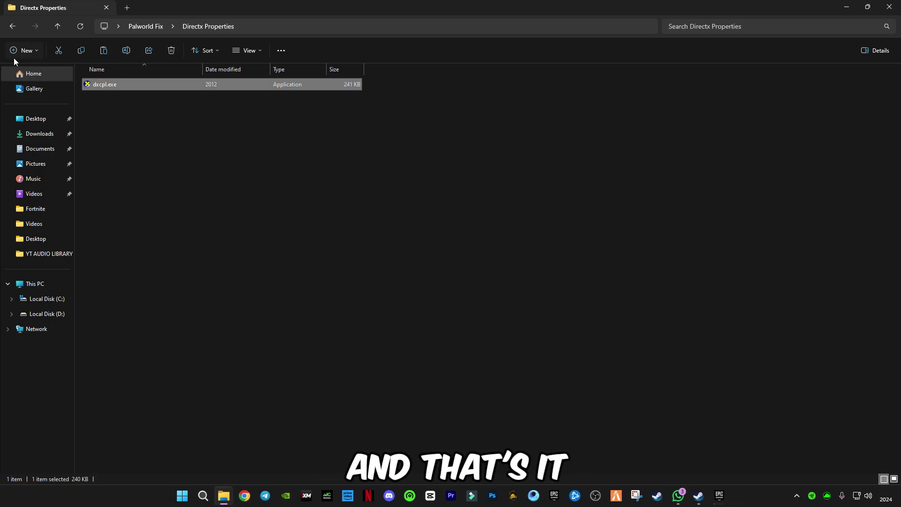
# Open the Directx Update folder in Palworld Fix and launch dxwebsetup.exe.
pyautogui.click(13, 25)
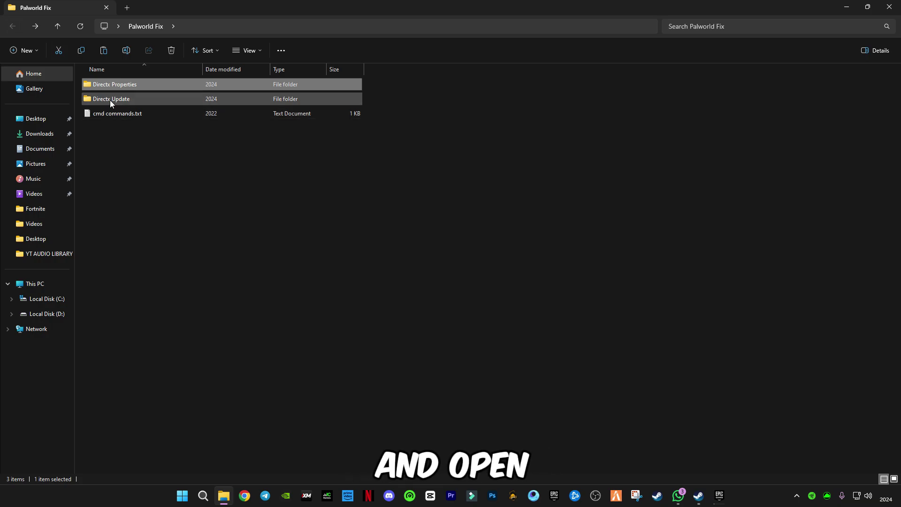
pyautogui.doubleClick(110, 99)
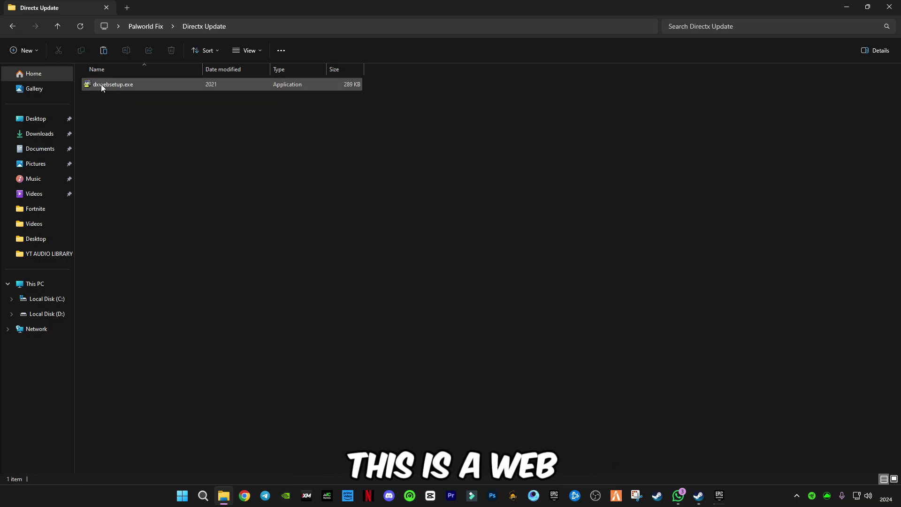
pyautogui.moveTo(104, 87)
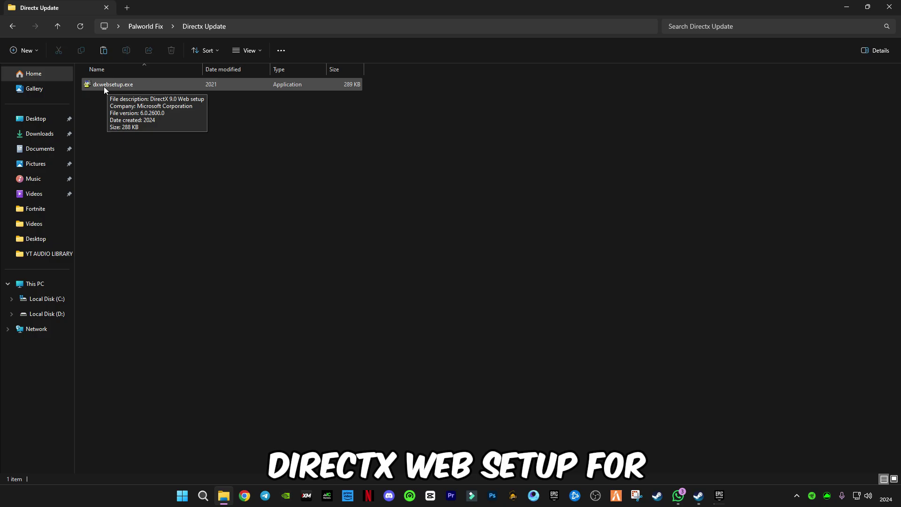
pyautogui.doubleClick(105, 87)
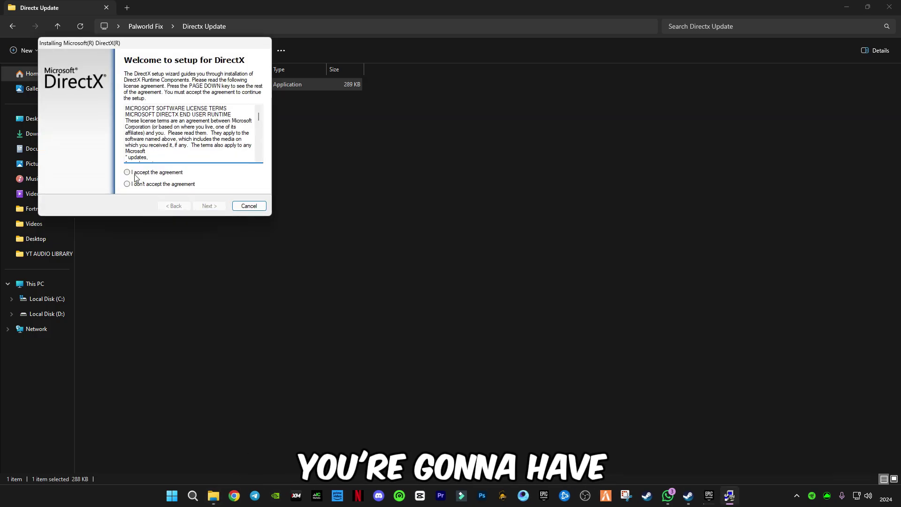
# Accept the DirectX licence, decline the Bing Bar, and continue the installation.
pyautogui.click(135, 174)
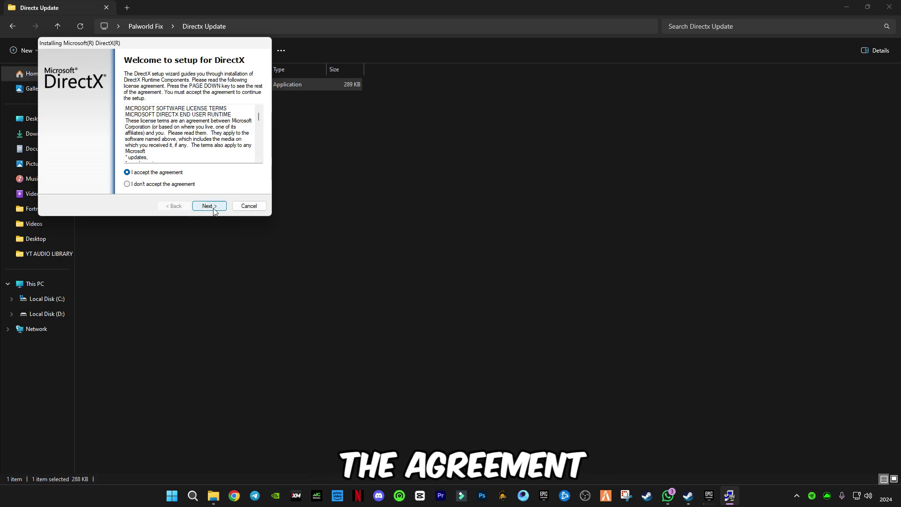
pyautogui.click(208, 206)
pyautogui.click(121, 140)
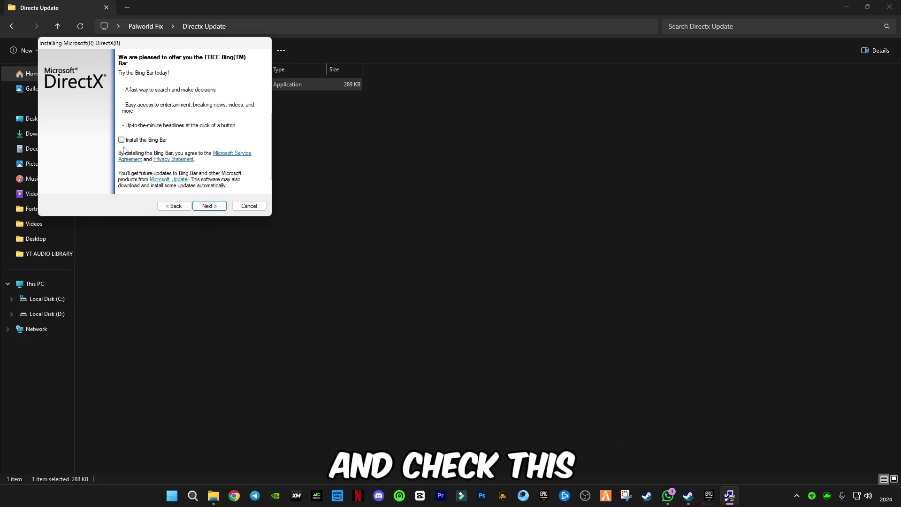
pyautogui.click(215, 209)
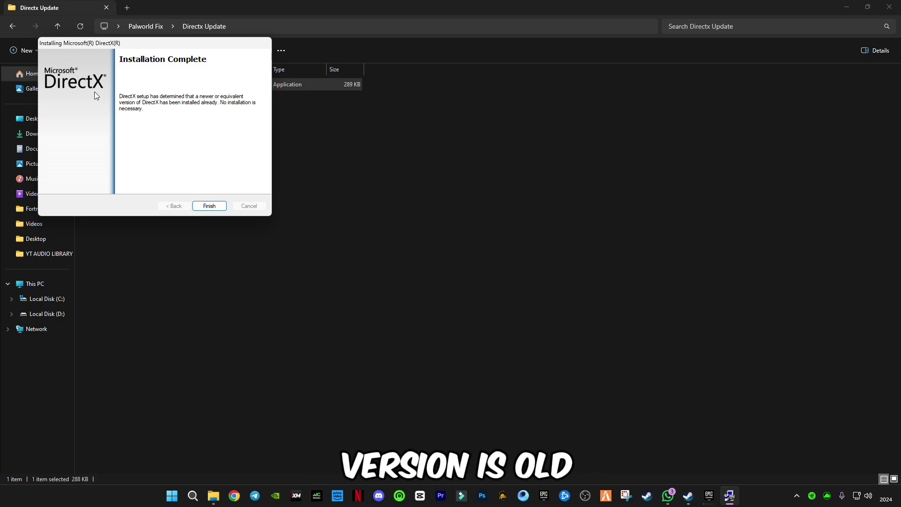
pyautogui.moveTo(137, 44); pyautogui.dragTo(329, 149)
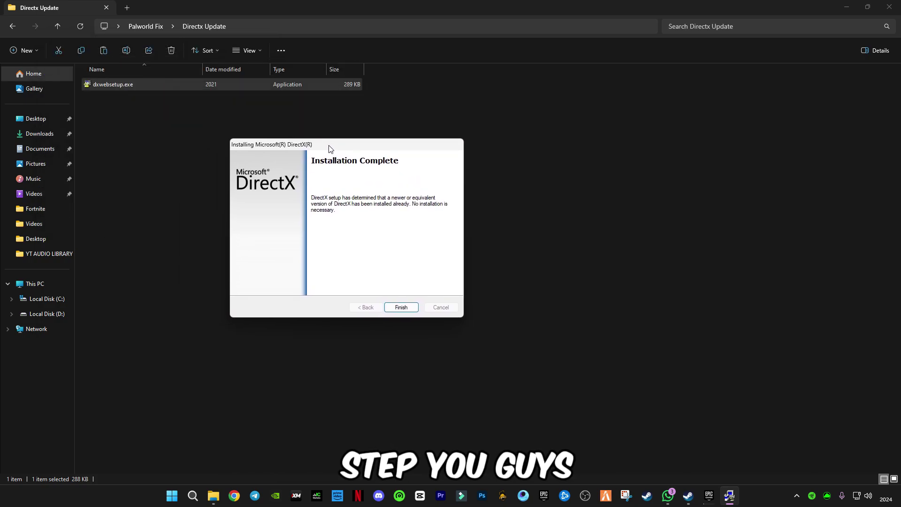
# Finish the DirectX installer and open cmd commands.txt from the Palworld Fix folder.
pyautogui.click(401, 308)
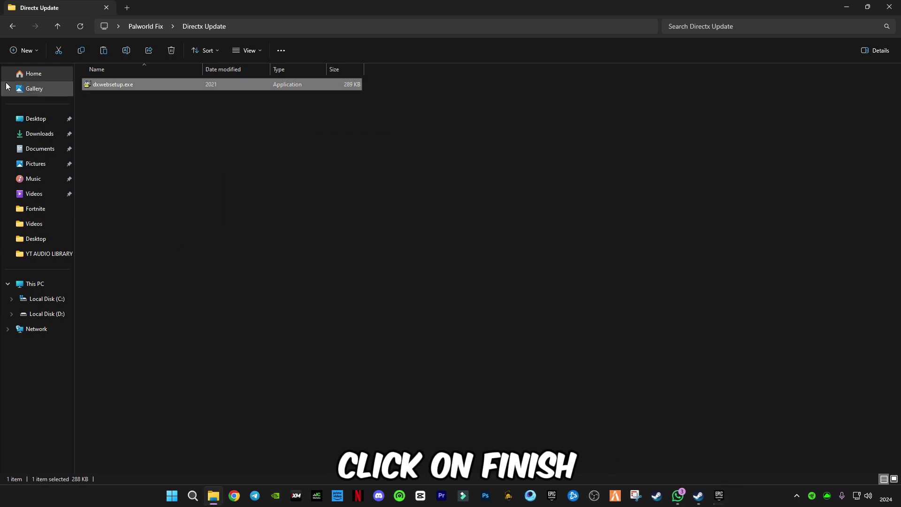
pyautogui.click(13, 27)
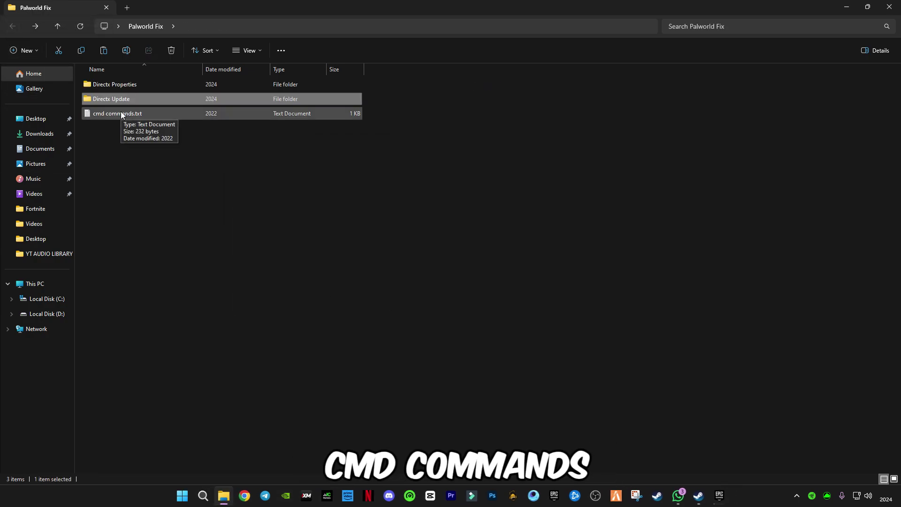
pyautogui.doubleClick(121, 113)
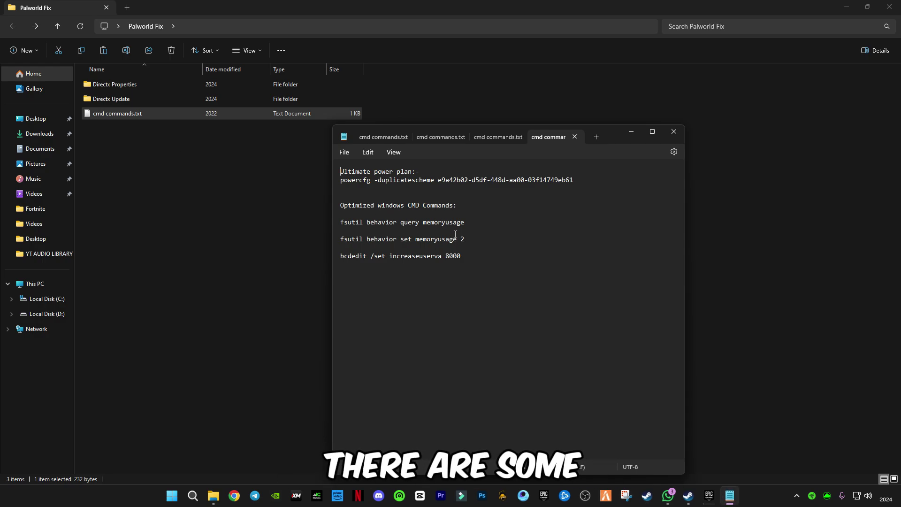
# Find Command Prompt through Windows search and run it as administrator.
pyautogui.click(192, 496)
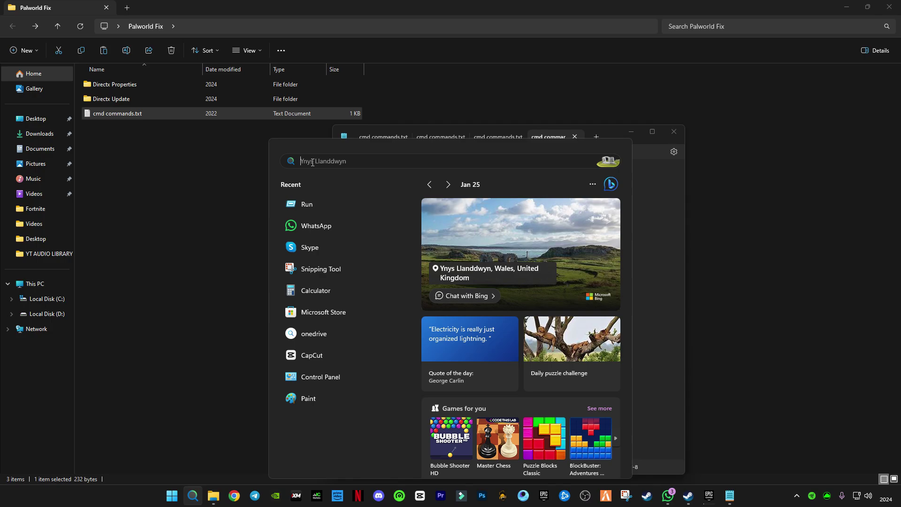
pyautogui.write('cmd')
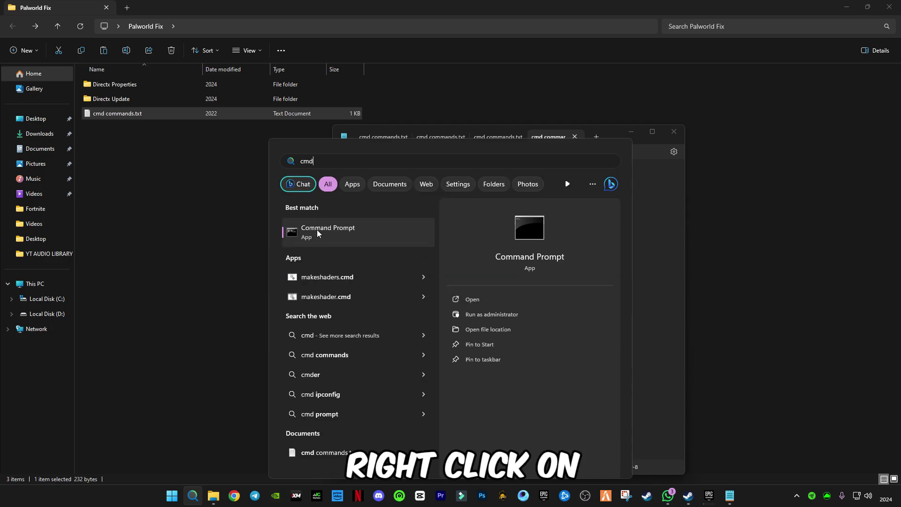
pyautogui.rightClick(316, 233)
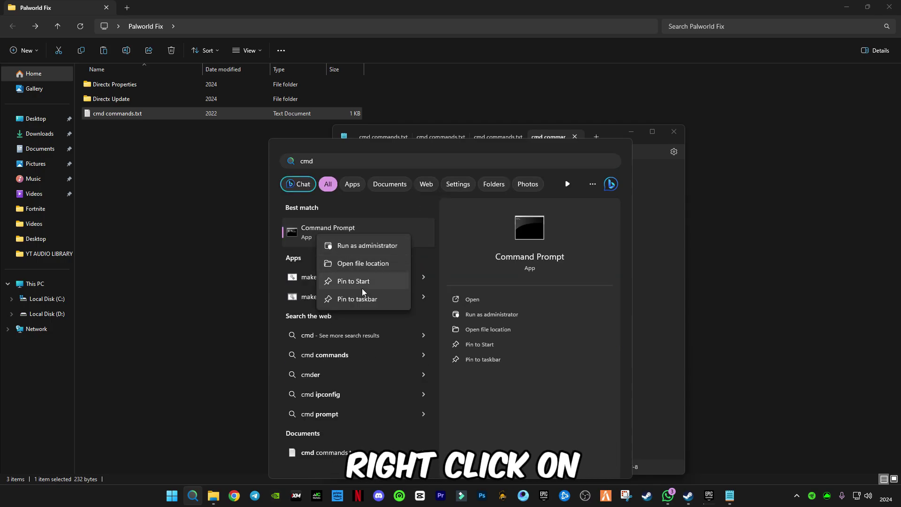
pyautogui.click(352, 247)
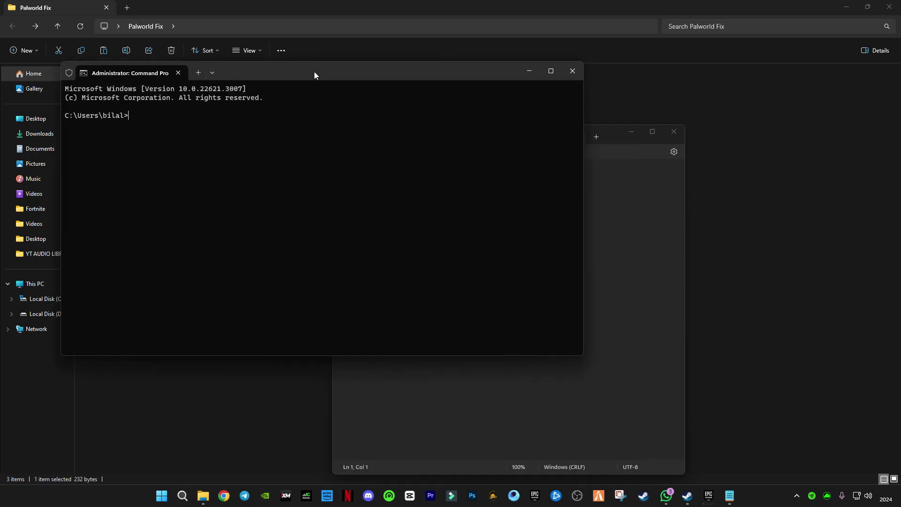
# Paste the Ultimate Performance powercfg command into the admin Command Prompt and run it.
pyautogui.moveTo(315, 72); pyautogui.dragTo(460, 278)
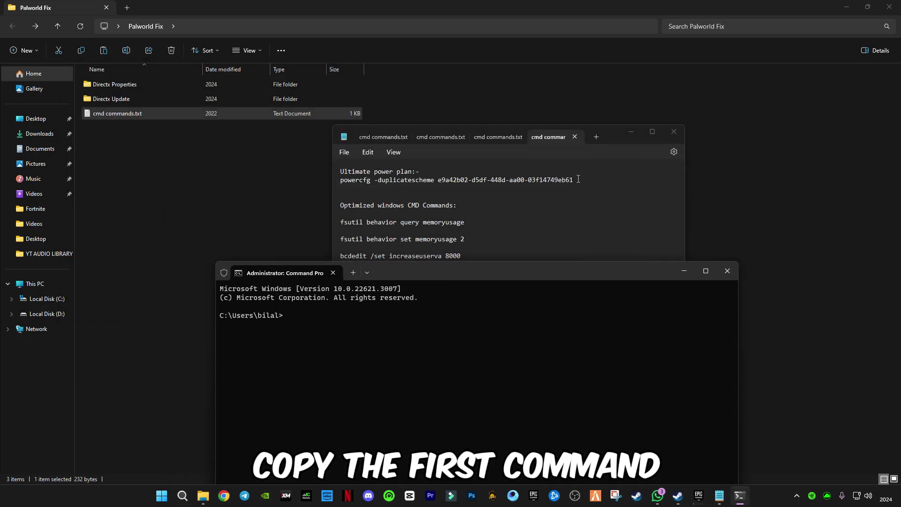
pyautogui.moveTo(579, 179); pyautogui.dragTo(340, 180)
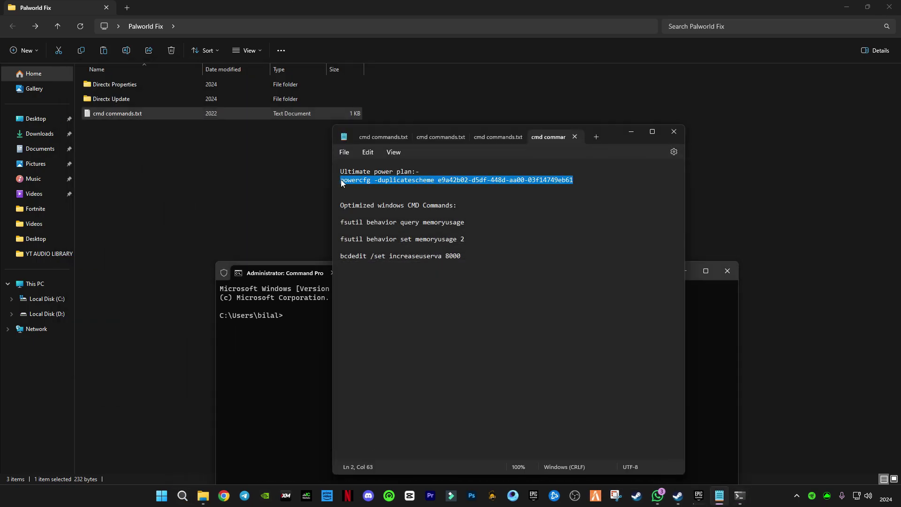
pyautogui.click(304, 327)
pyautogui.write('powercfg -duplicatescheme e9a42b02-d5df-448d-aa00-03f14749eb61')
pyautogui.press('Return')
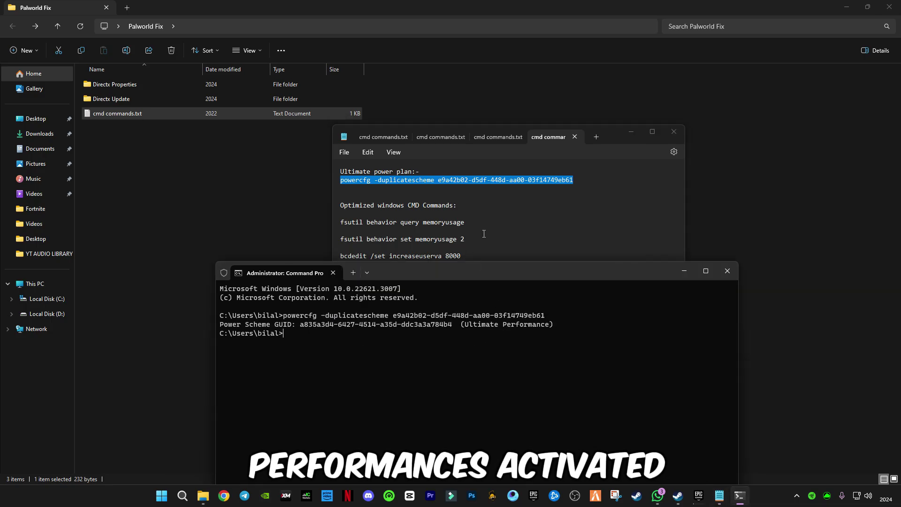
# Run the fsutil memoryusage 2 and bcdedit increaseuserva 8000 commands, then exit the console.
pyautogui.click(482, 249)
pyautogui.moveTo(441, 256); pyautogui.dragTo(341, 222)
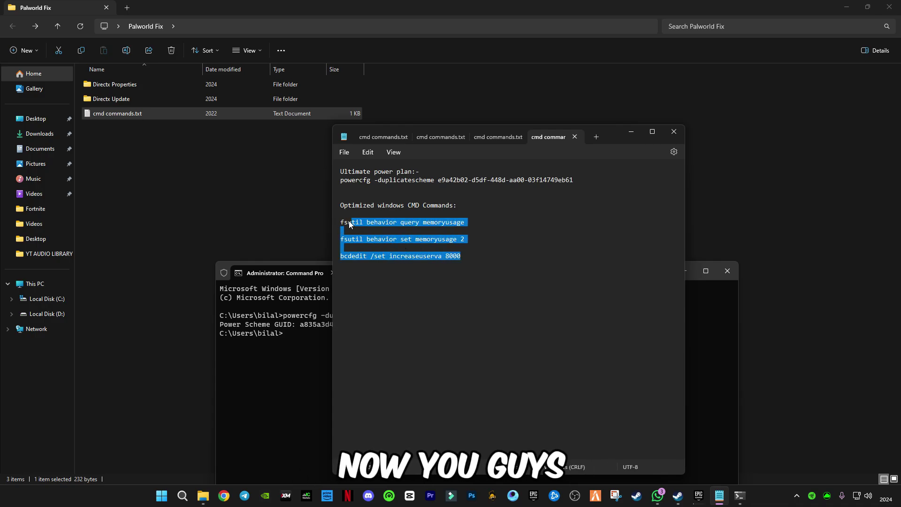
pyautogui.hotkey('ctrl', 'c')
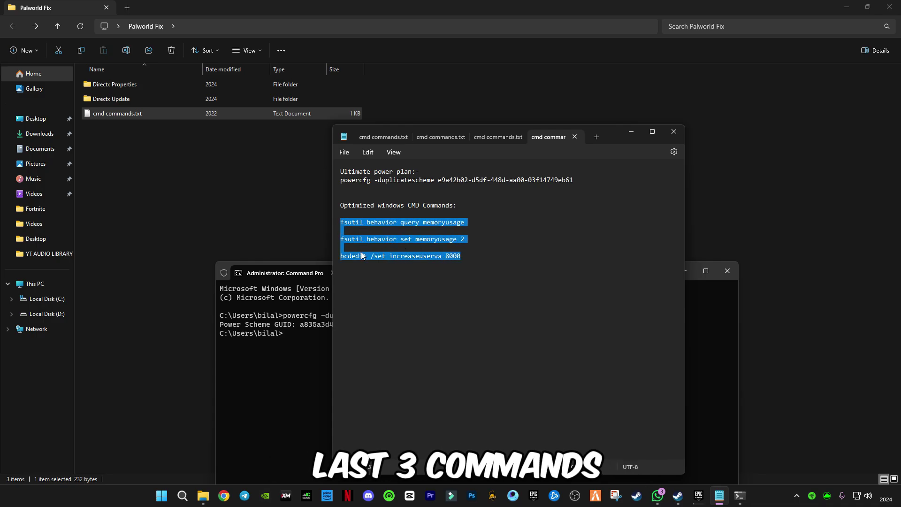
pyautogui.click(297, 338)
pyautogui.rightClick(329, 362)
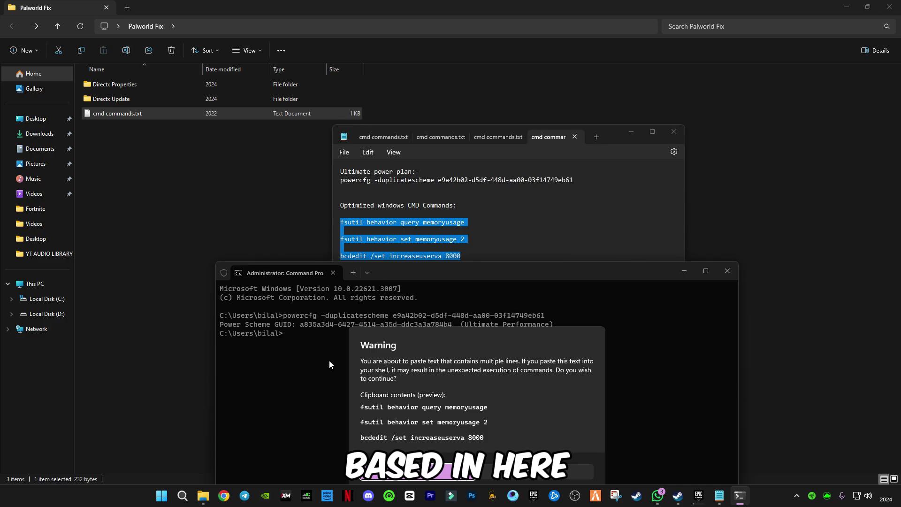
pyautogui.press('Return')
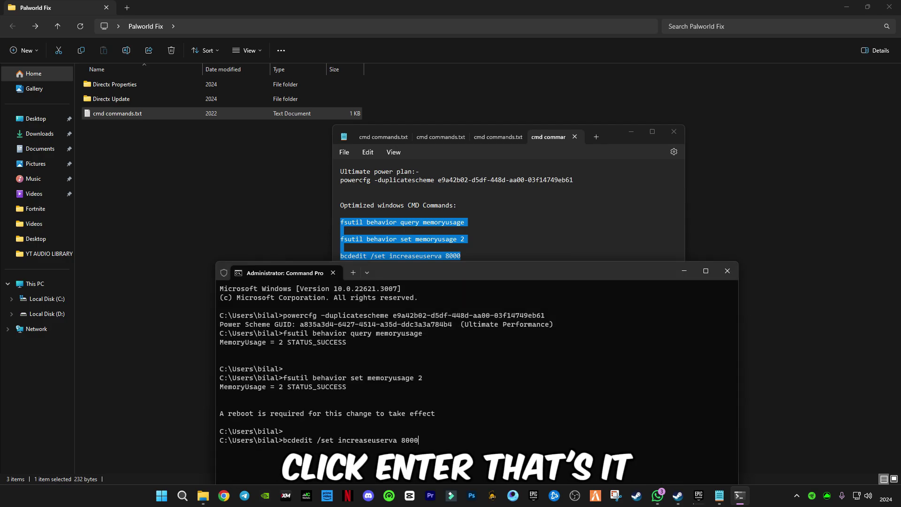
pyautogui.press('Return')
pyautogui.moveTo(397, 273); pyautogui.dragTo(392, 146)
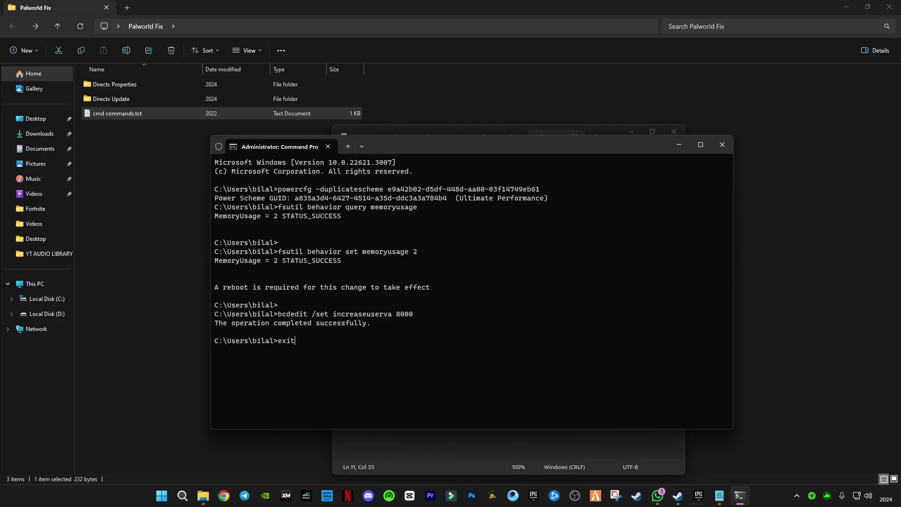
pyautogui.press('Return')
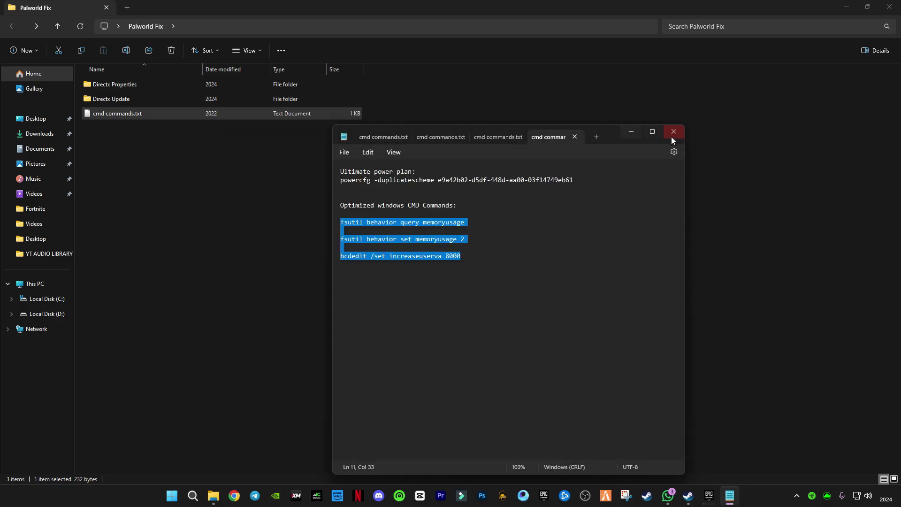
# Close the cmd commands.txt notes and bring up the Start menu's power options.
pyautogui.click(675, 132)
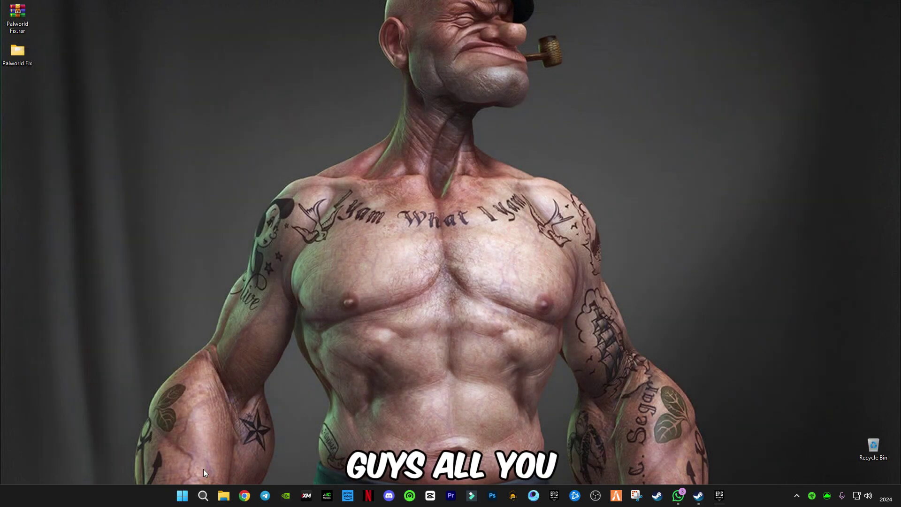
pyautogui.click(183, 497)
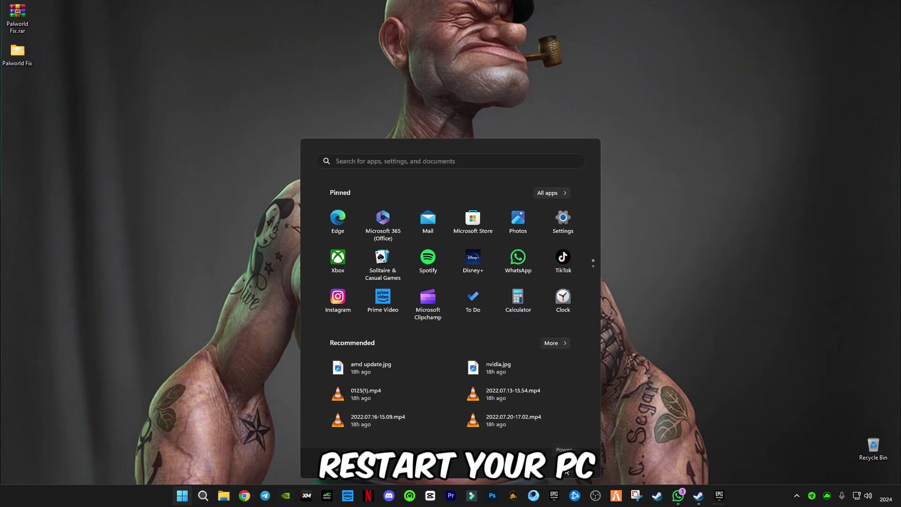